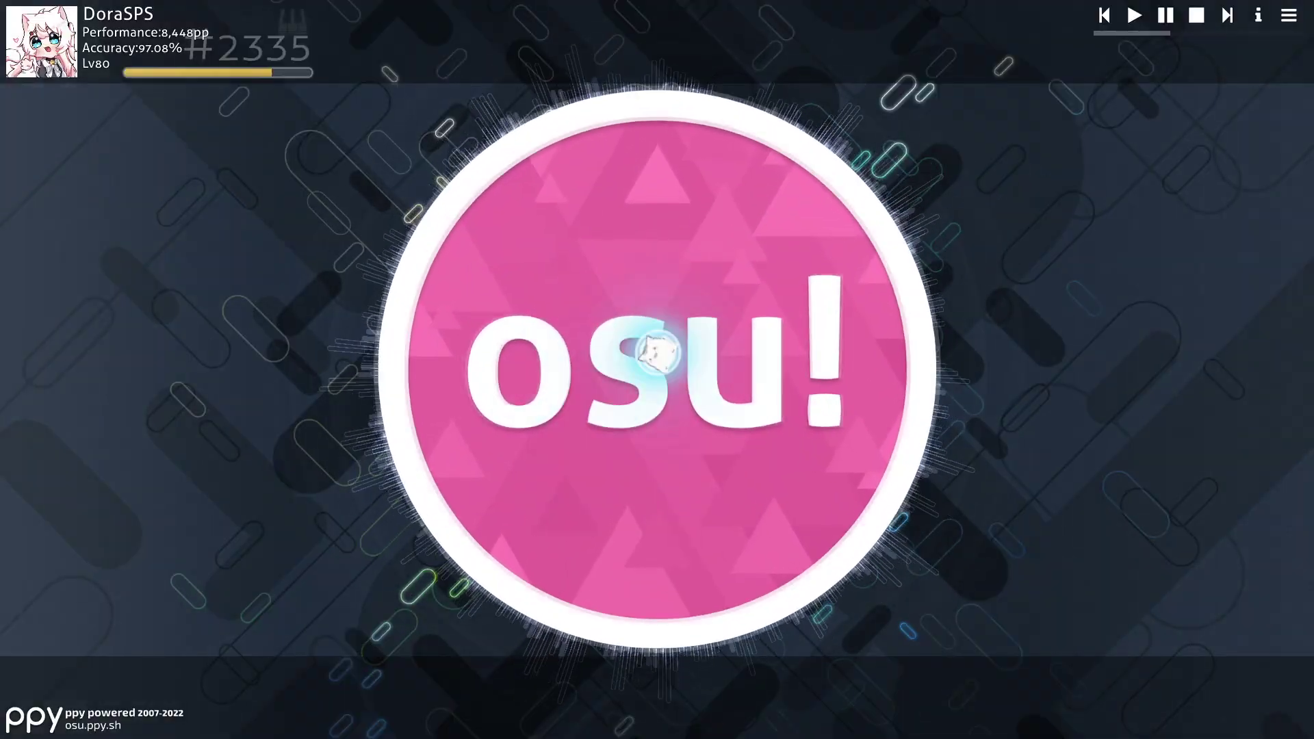
Step: Click the osu! logo on the title screen to expand the main menu
left_click(649, 346)
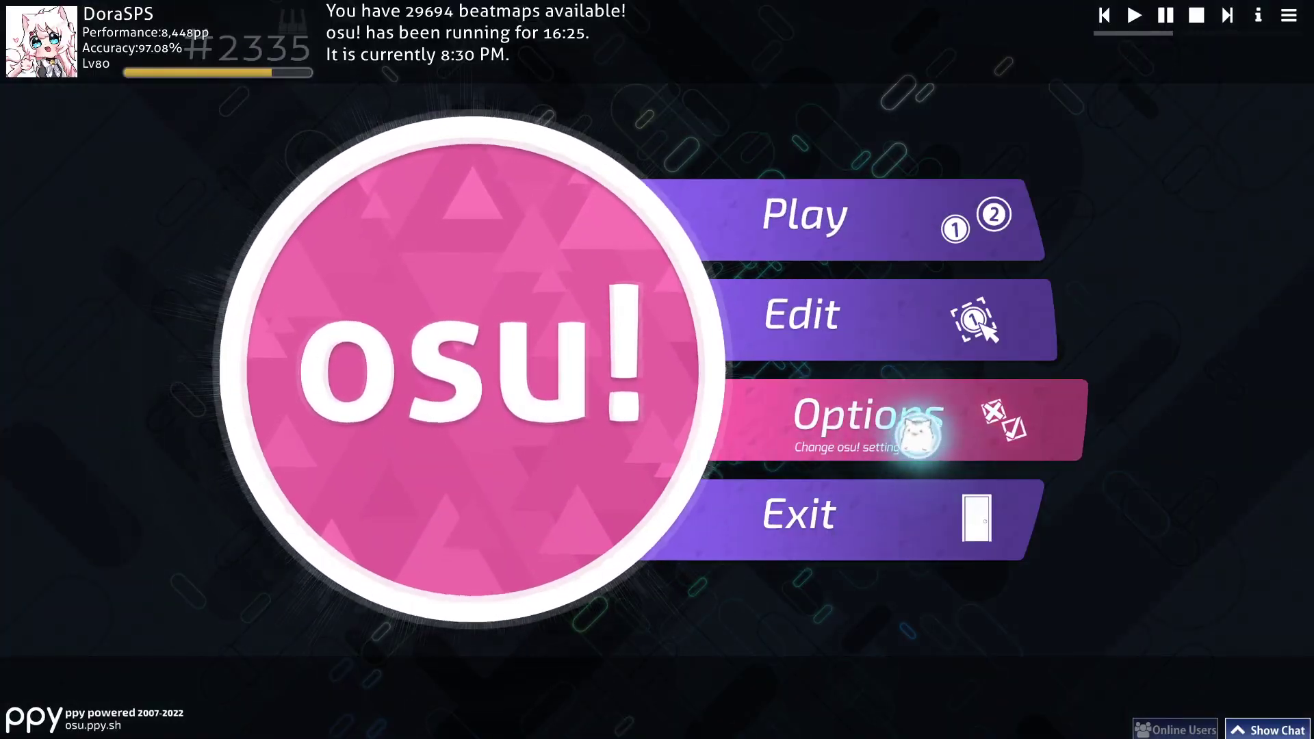
Step: Open the game settings and scroll through them to the Input section
left_click(917, 435)
scroll(308, 499, "up", 5)
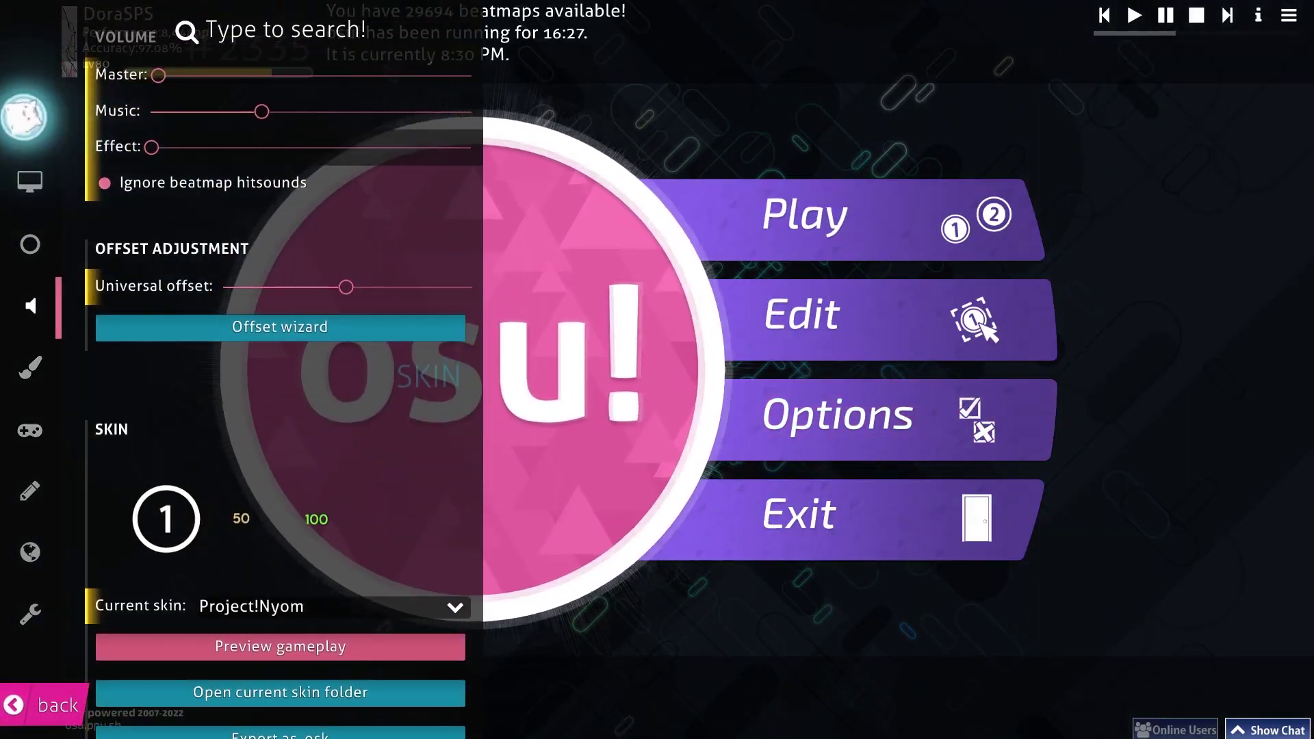
left_click(26, 120)
scroll(367, 291, "down", 20)
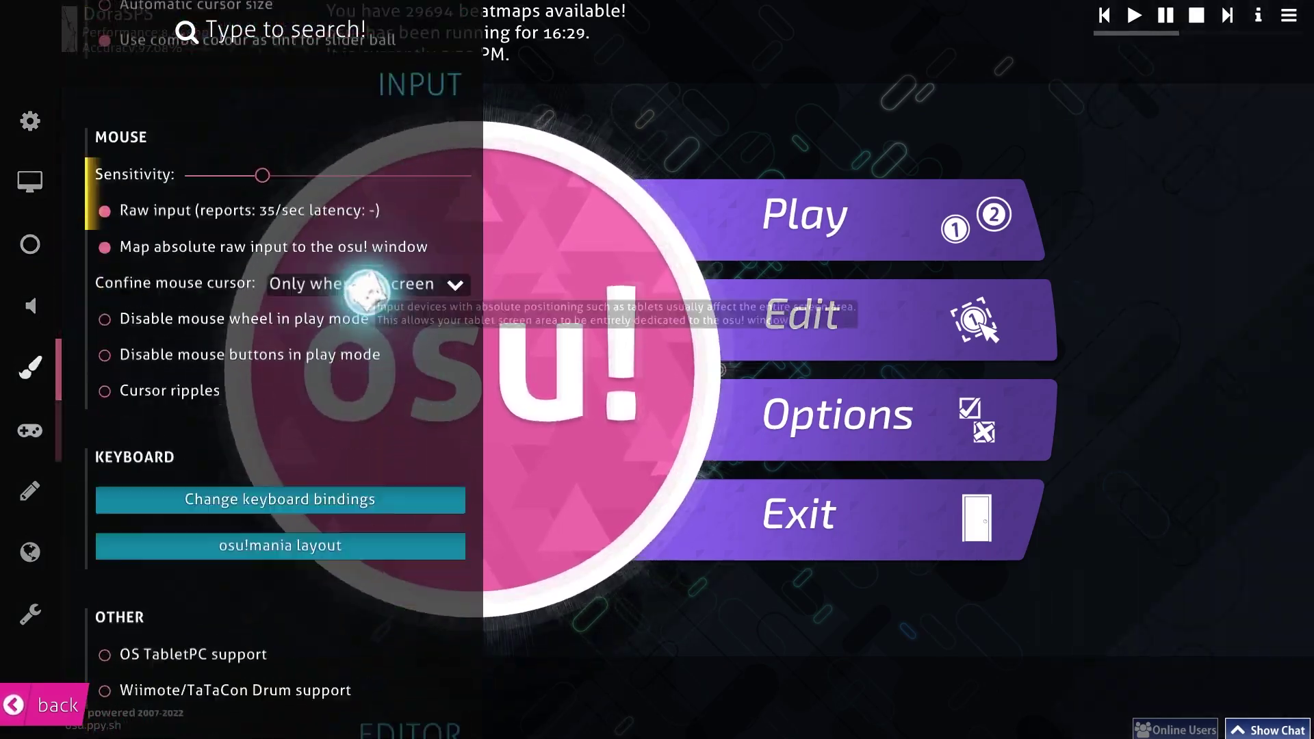
scroll(367, 292, "up", 10)
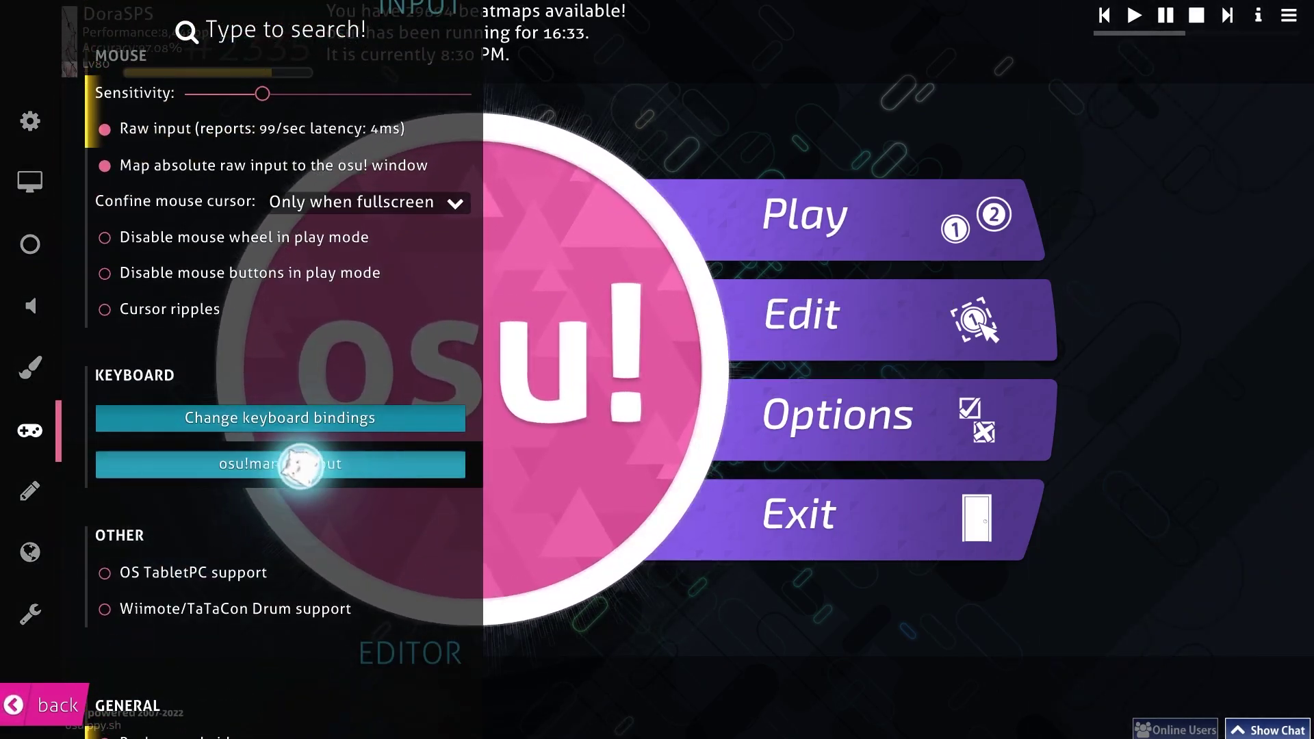
scroll(301, 465, "up", 5)
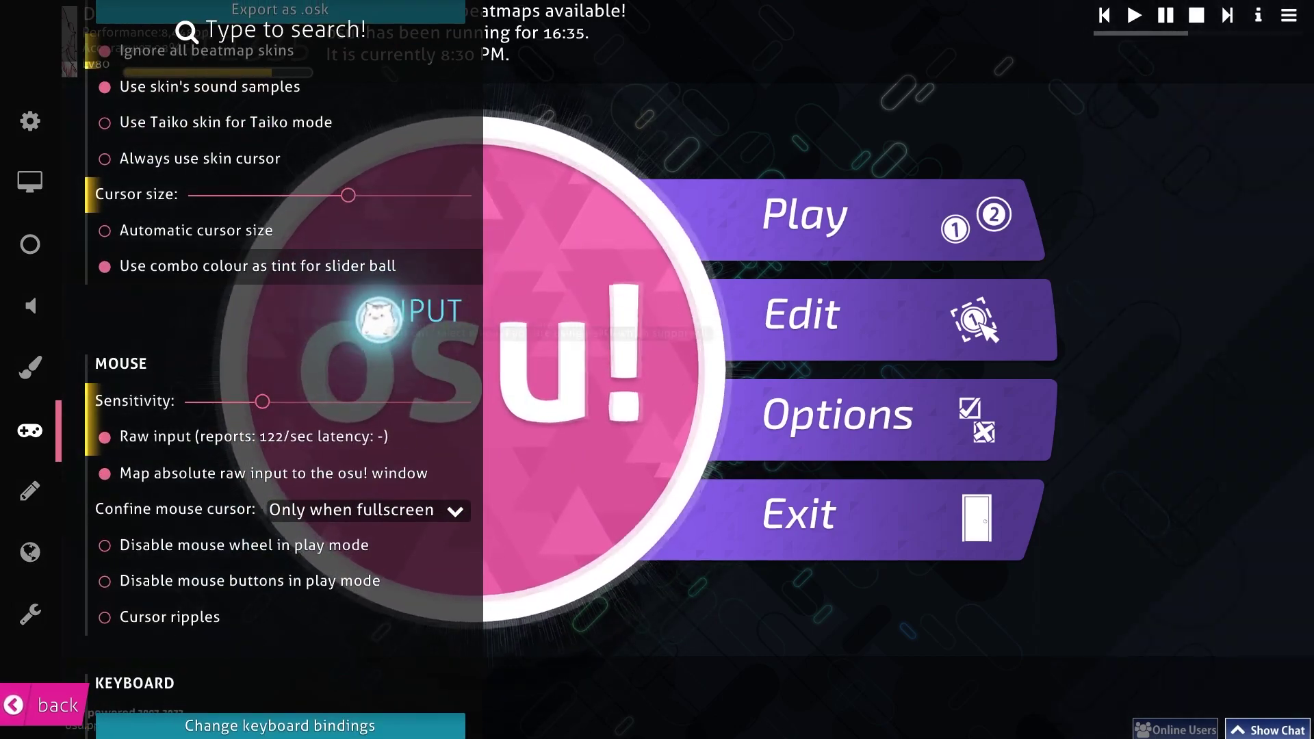
scroll(375, 313, "down", 7)
Step: Look at the osu!mania layout settings, then enter Play > Solo song selection
left_click(298, 312)
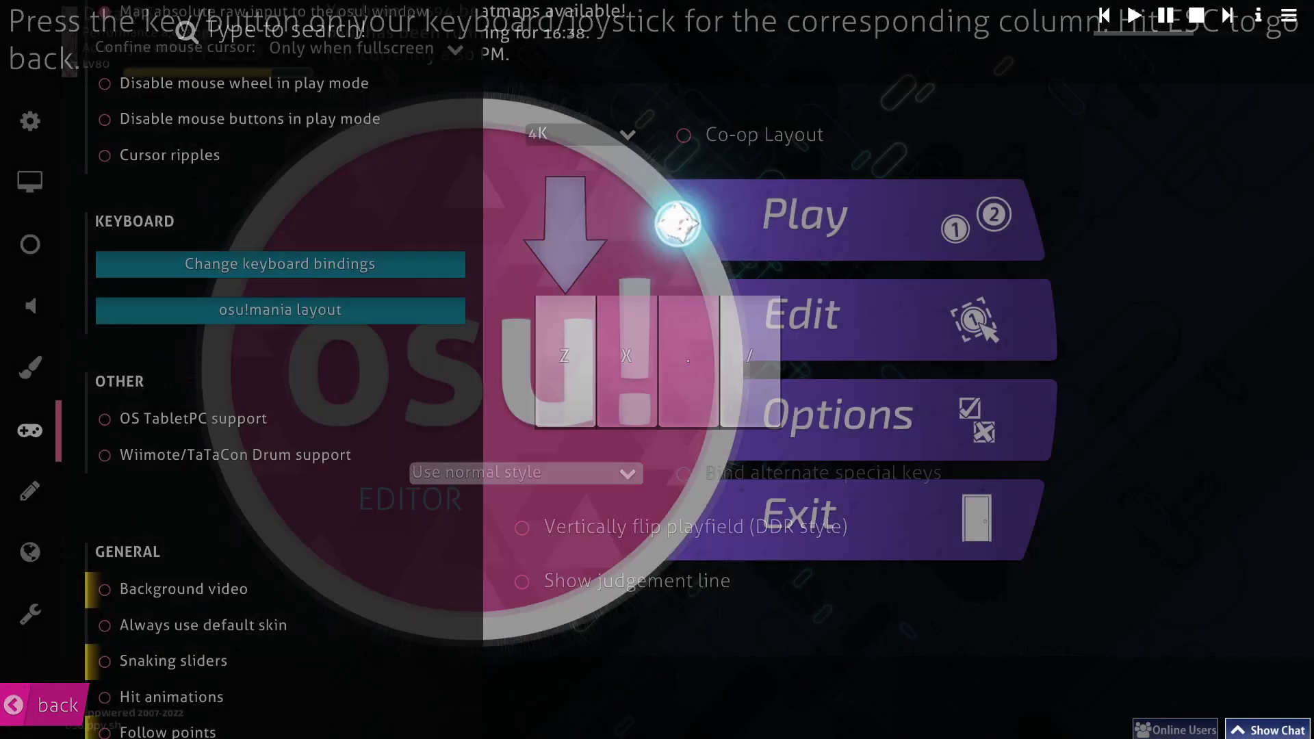
left_click(753, 223)
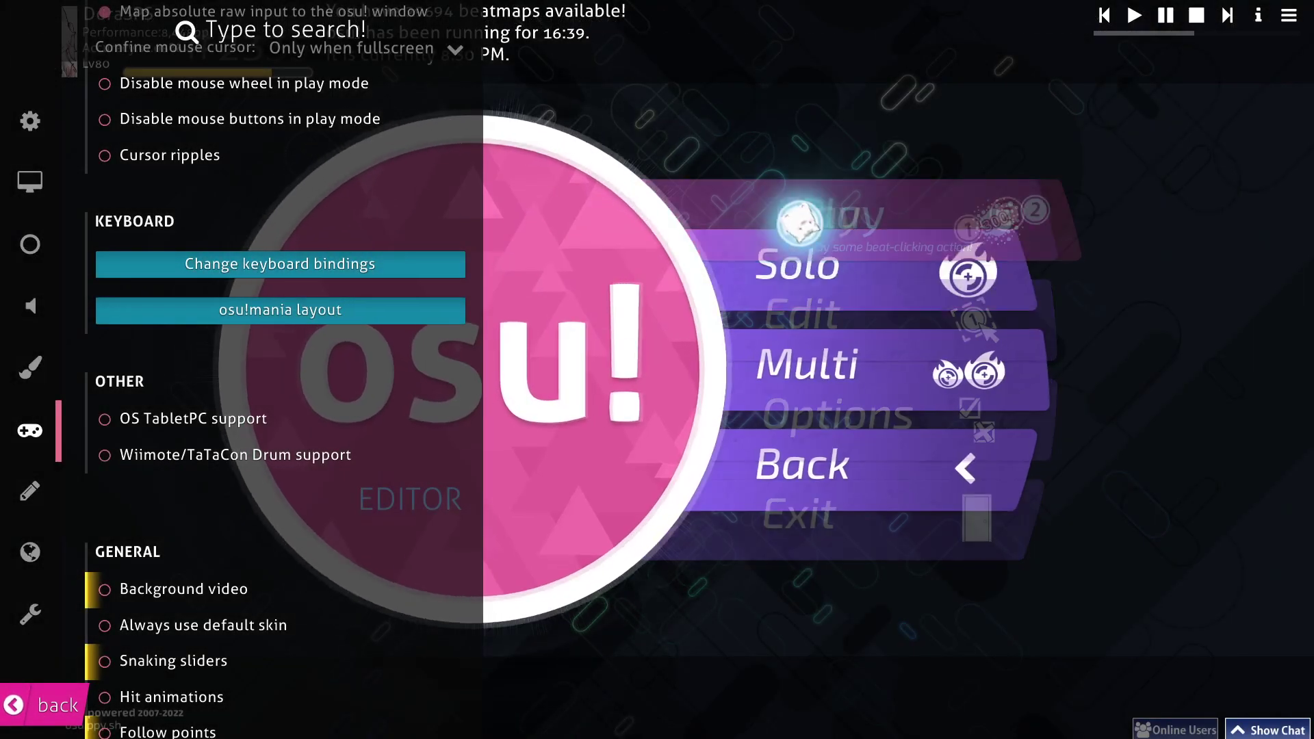
left_click(791, 223)
Step: Start the chosen 4K map, then pause and quit back to song selection
left_click(1018, 375)
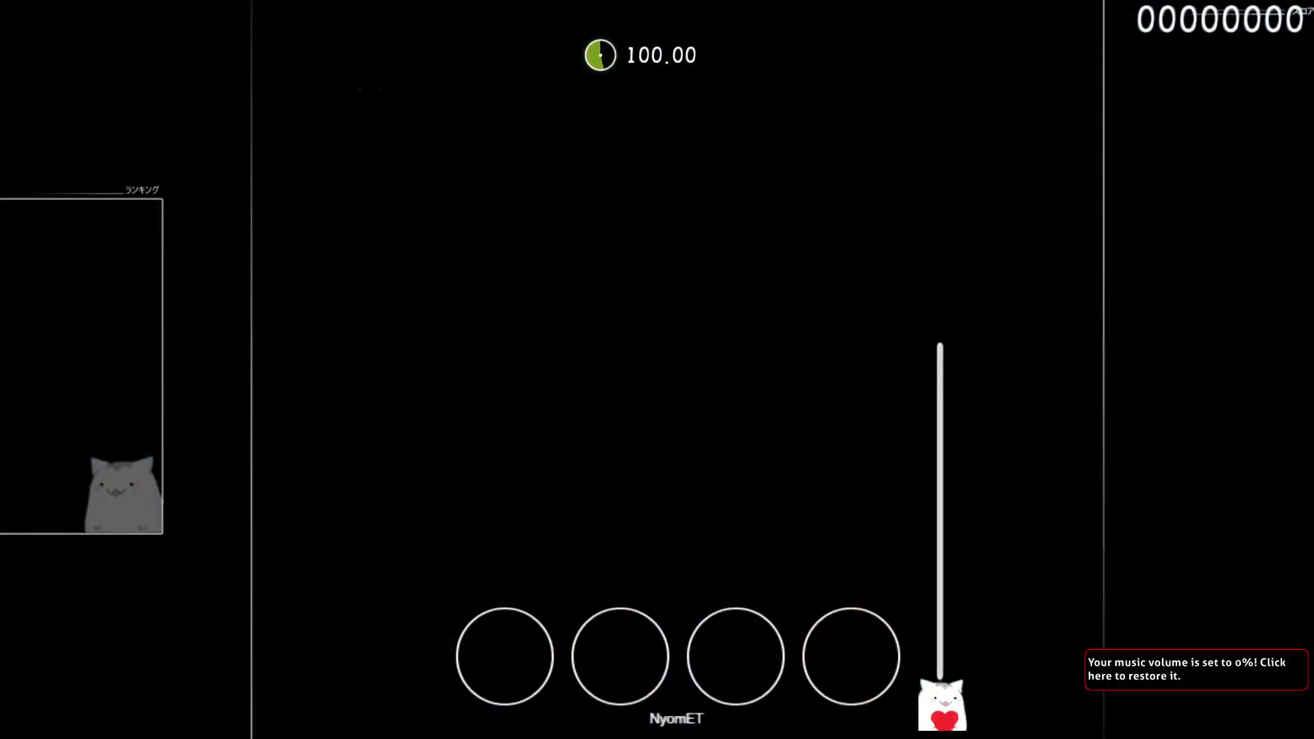
key("Escape")
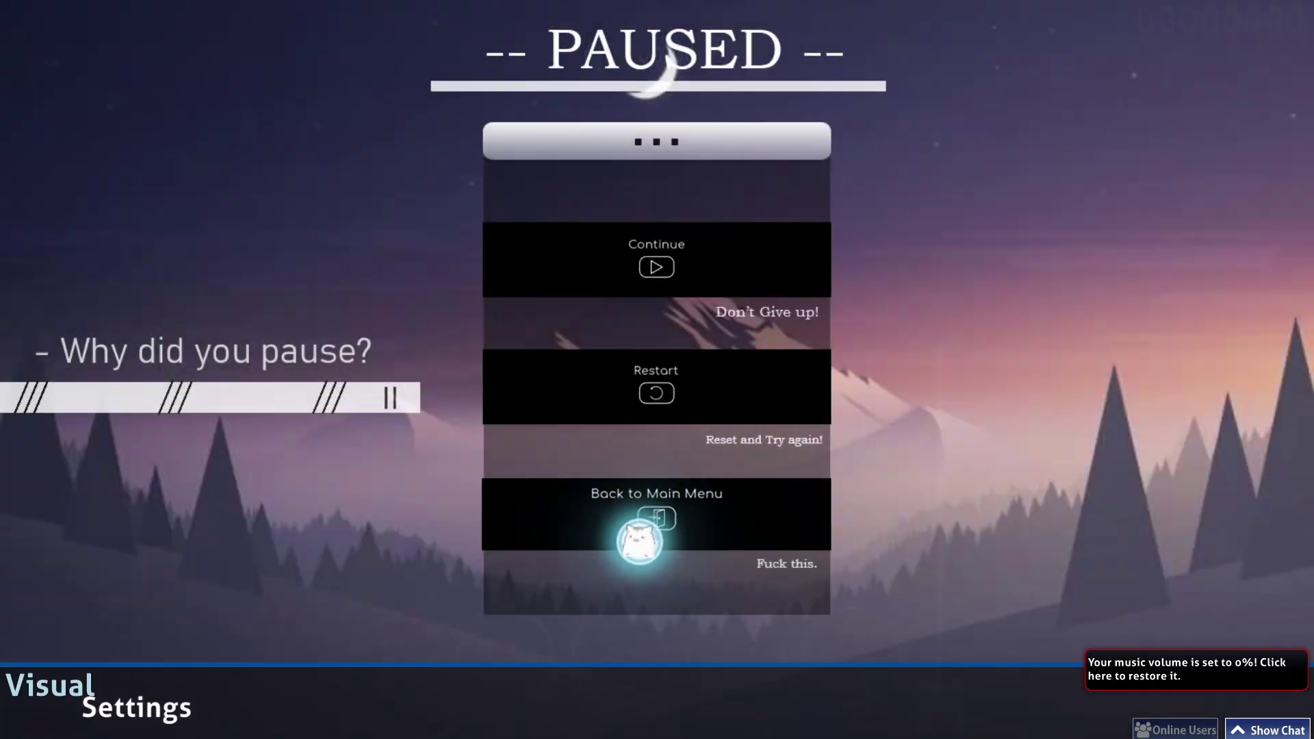
left_click(639, 540)
Step: Turn on Vertically flip playfield in the osu!mania layout settings
key("ctrl+o")
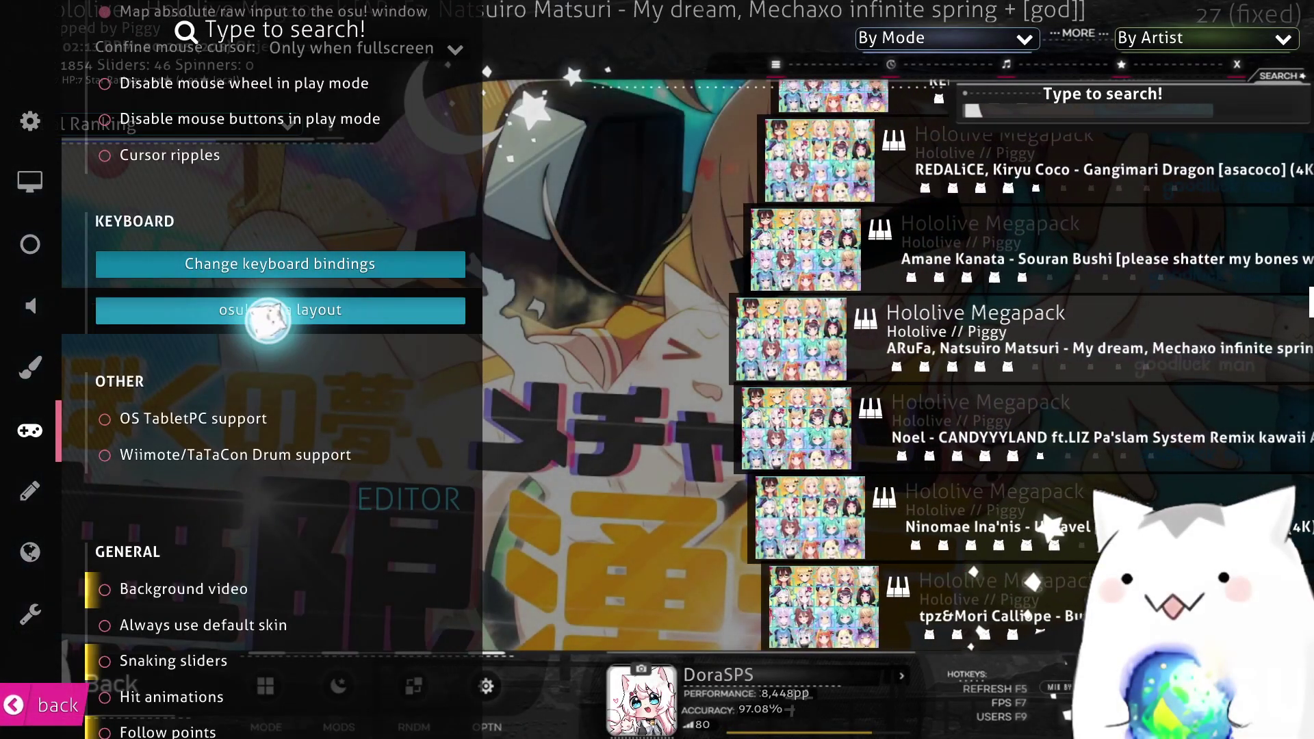
scroll(267, 318, "down", 1)
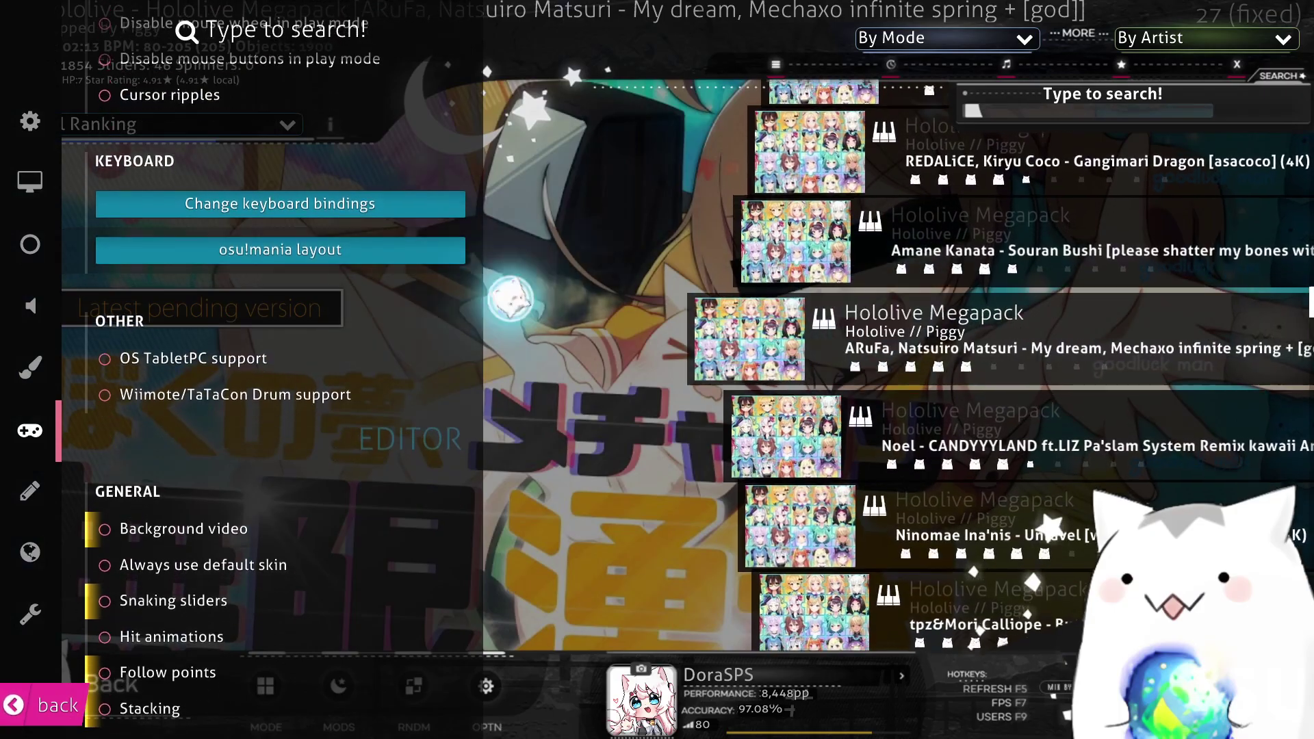
left_click(459, 250)
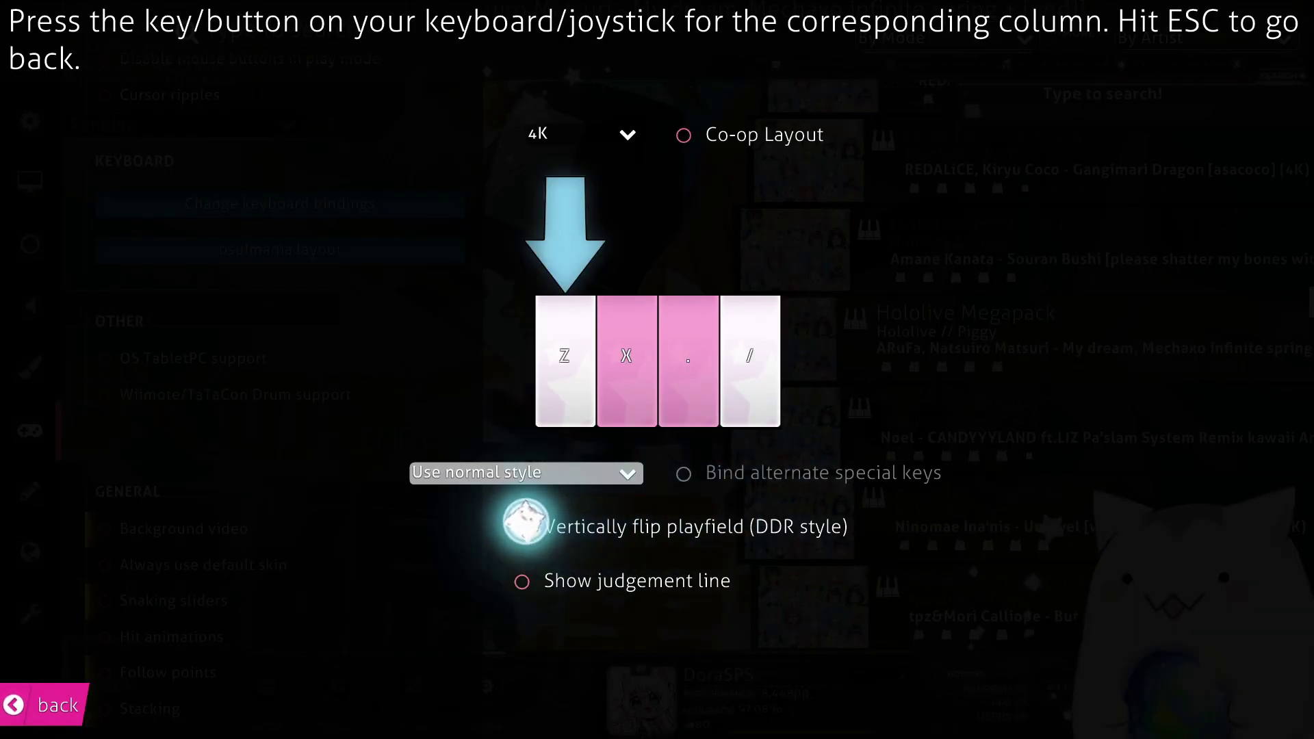
left_click(524, 525)
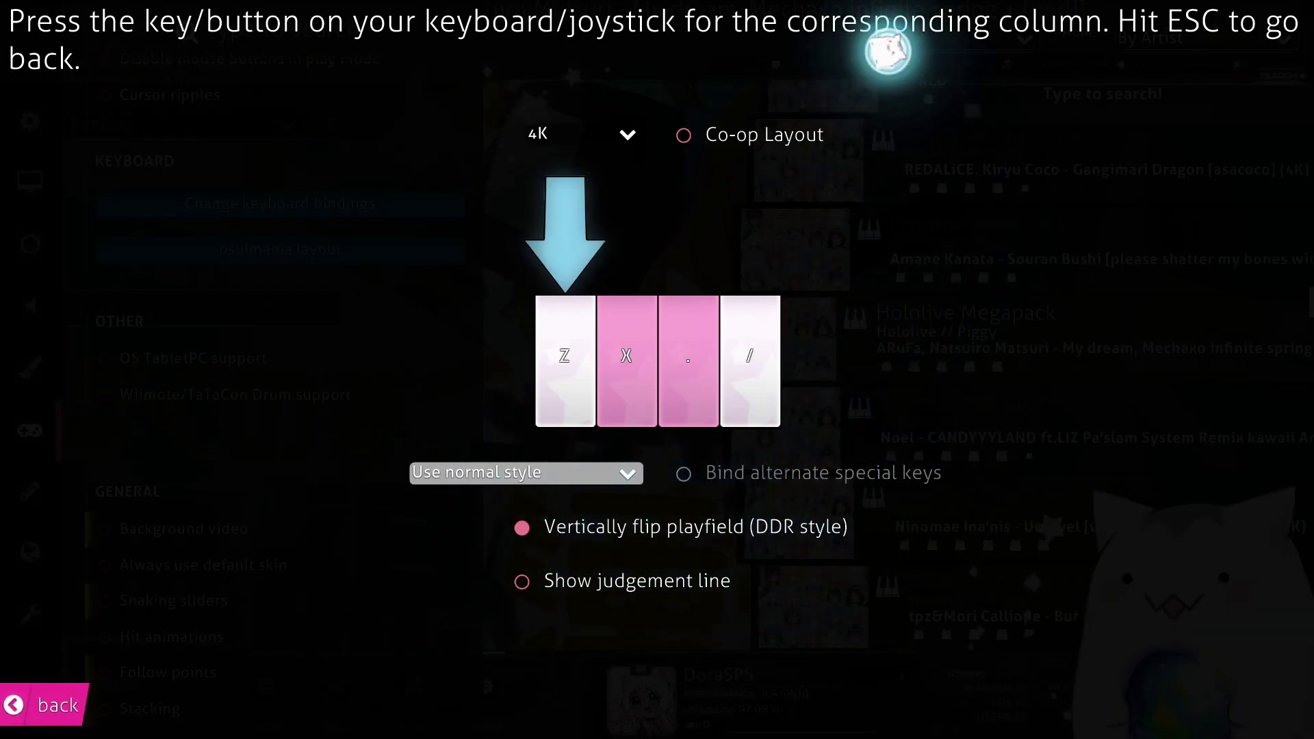
key("Escape")
Step: Test the flipped playfield on the ARuFa map, then quit back to song selection
key("Return")
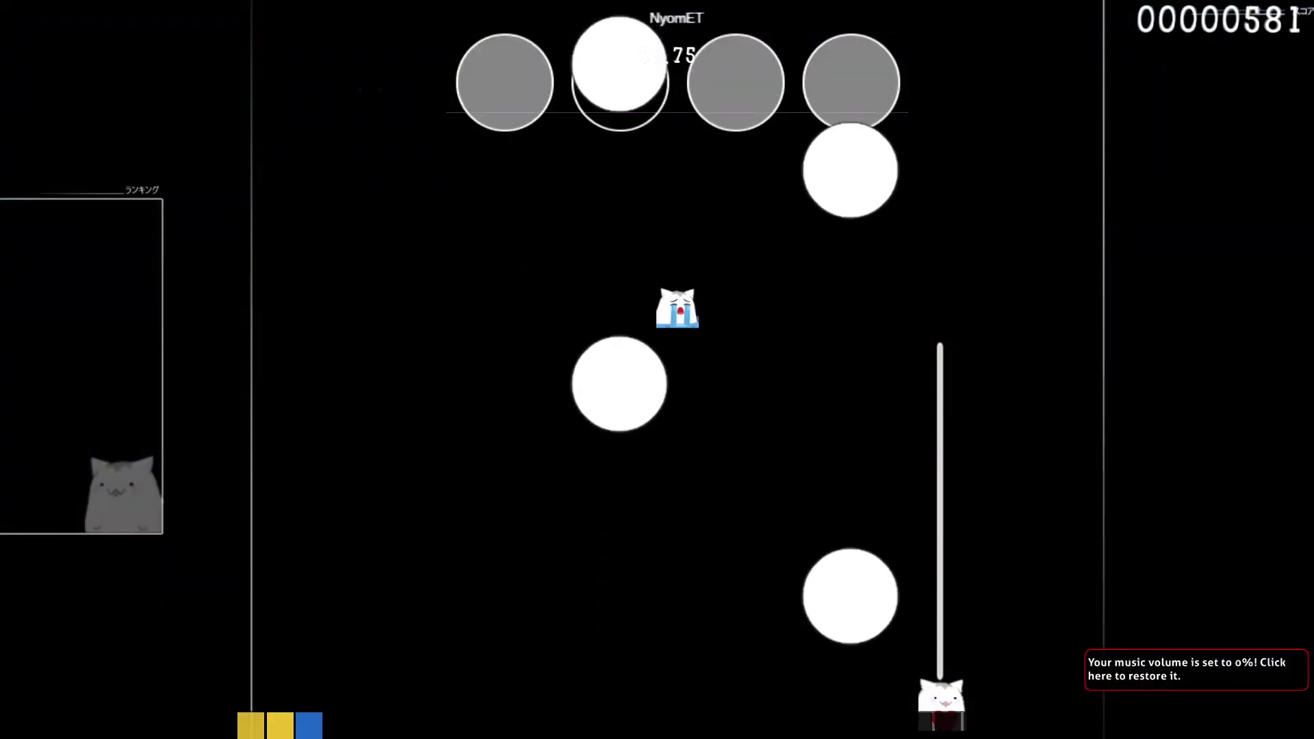
key("Escape")
mouse_move(777, 704)
key("Escape")
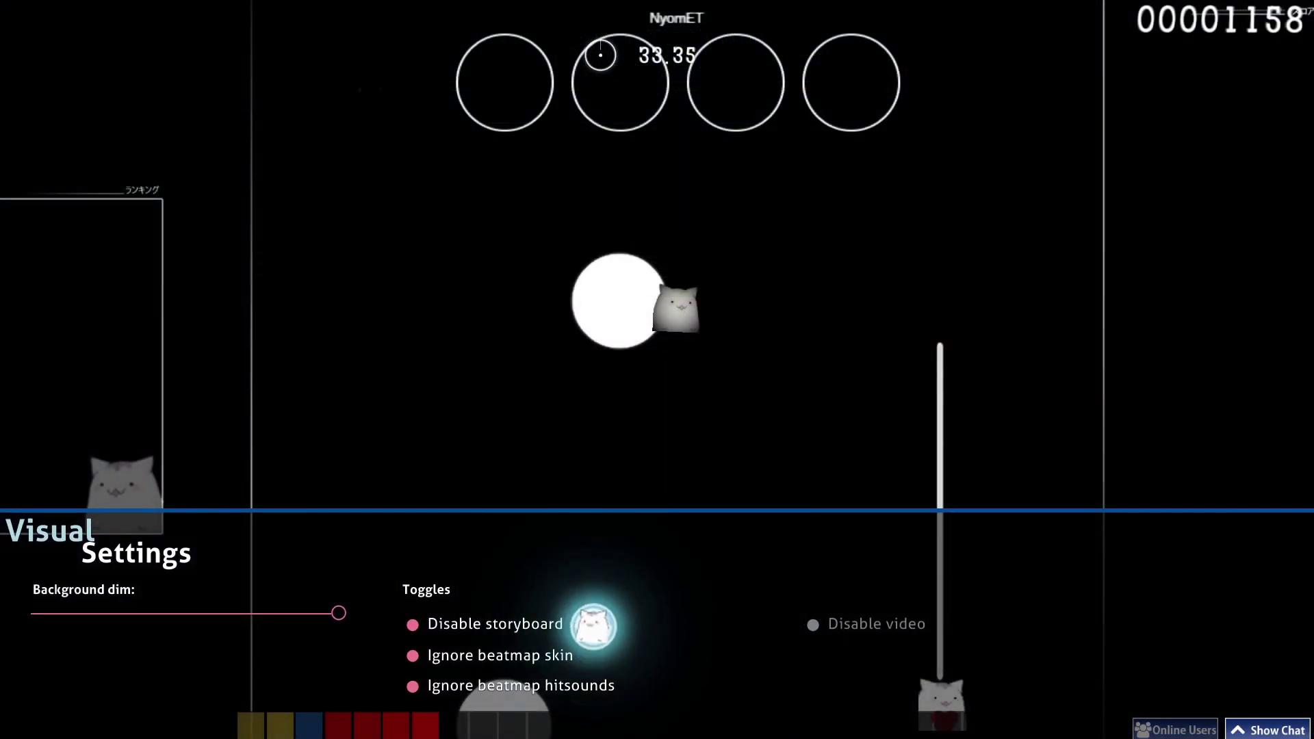
key("Escape")
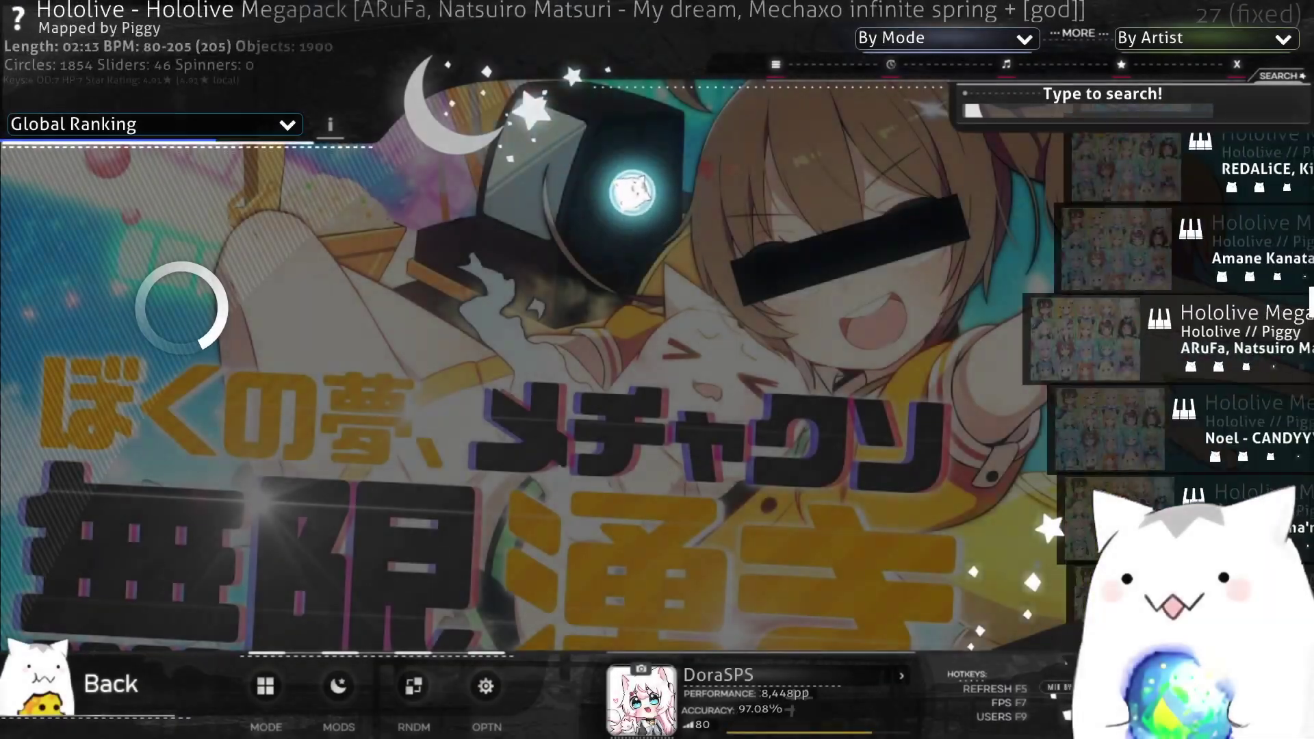
key("ctrl+o")
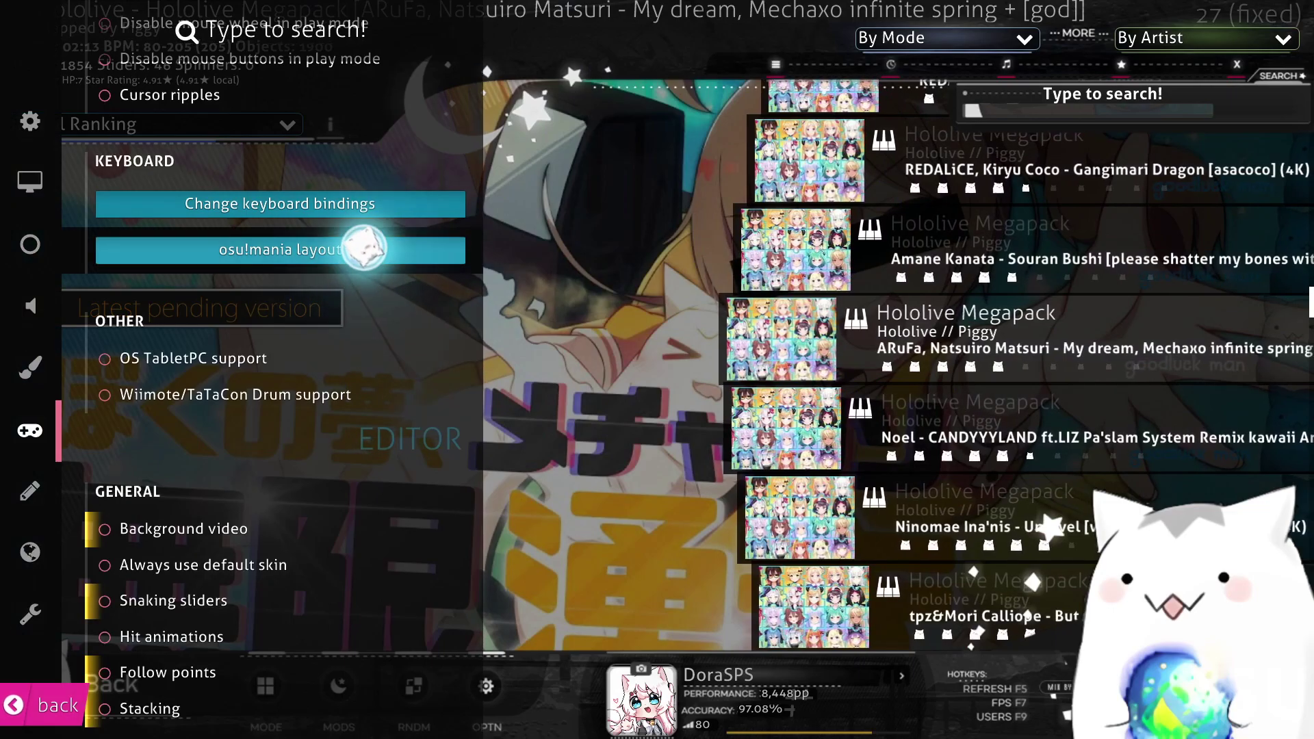
Step: Untick Vertically flip playfield in the osu!mania layout settings
left_click(351, 249)
left_click(522, 527)
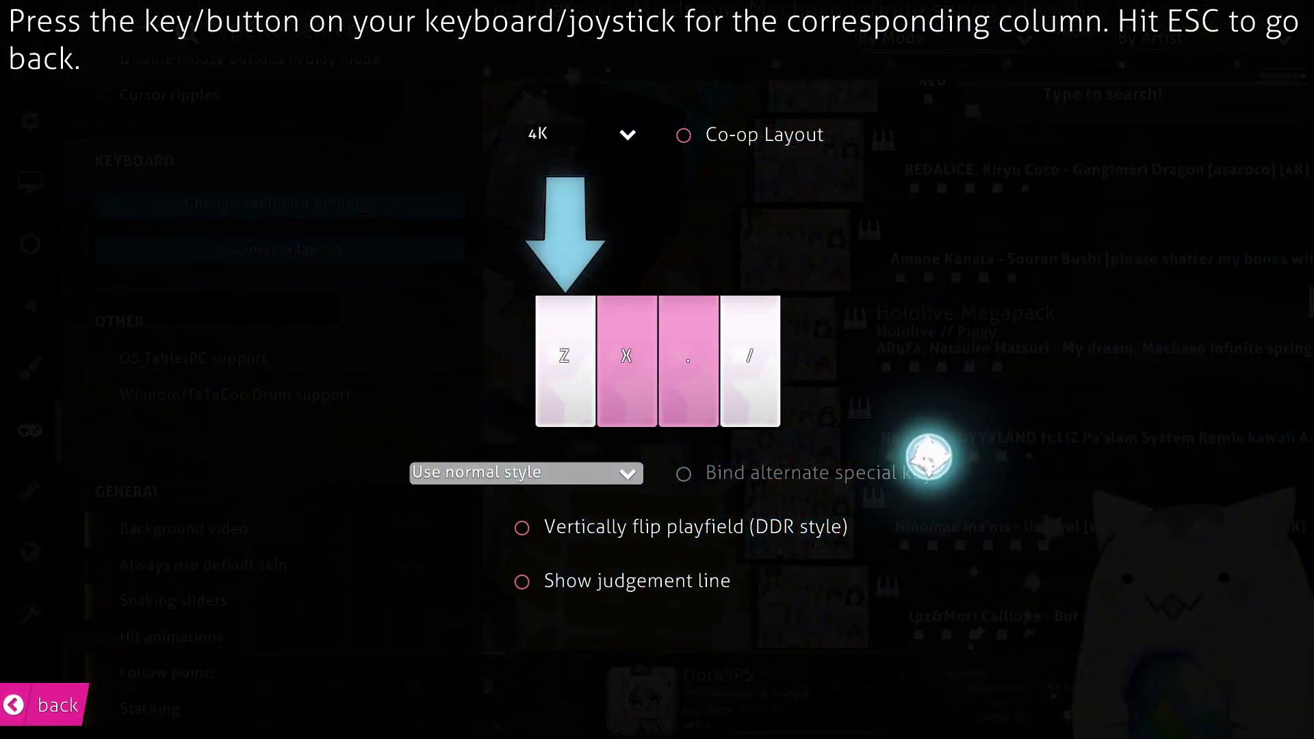
key("Escape")
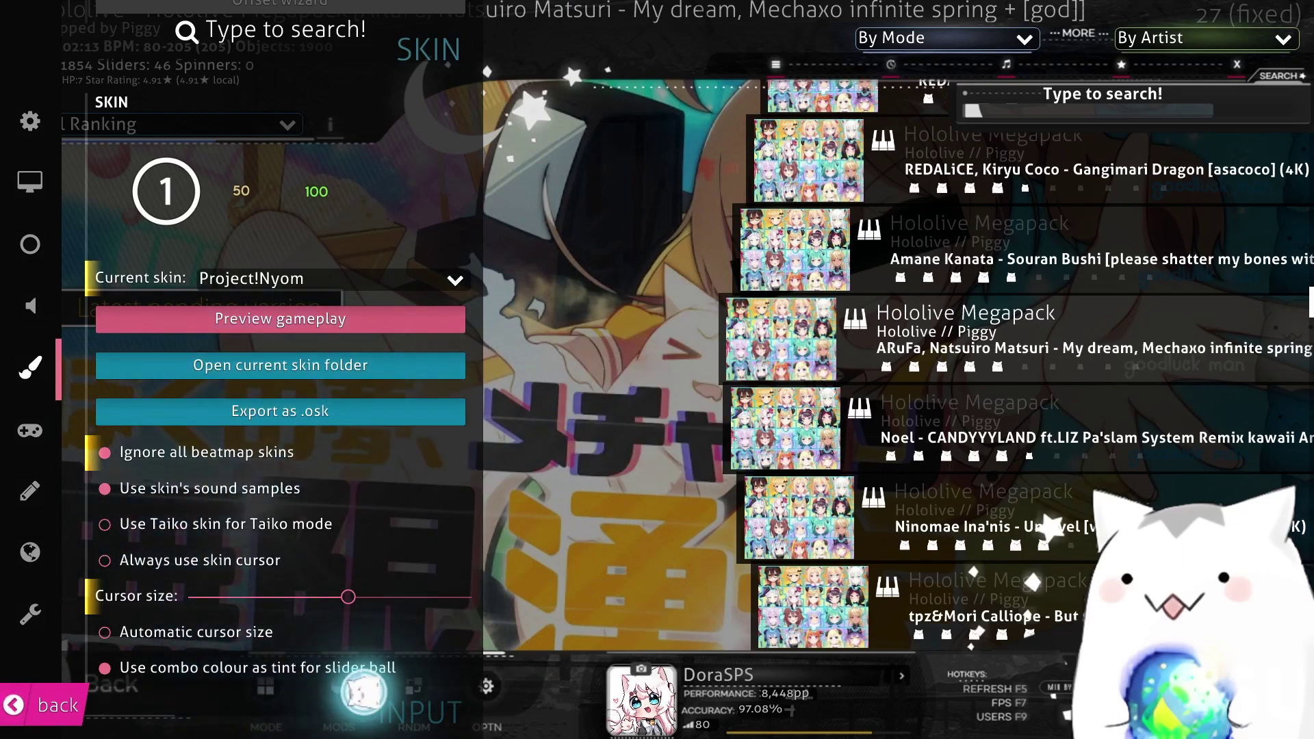
Step: Review the Project!Nyom skin settings in Options, then switch to the desktop
scroll(260, 445, "up", 5)
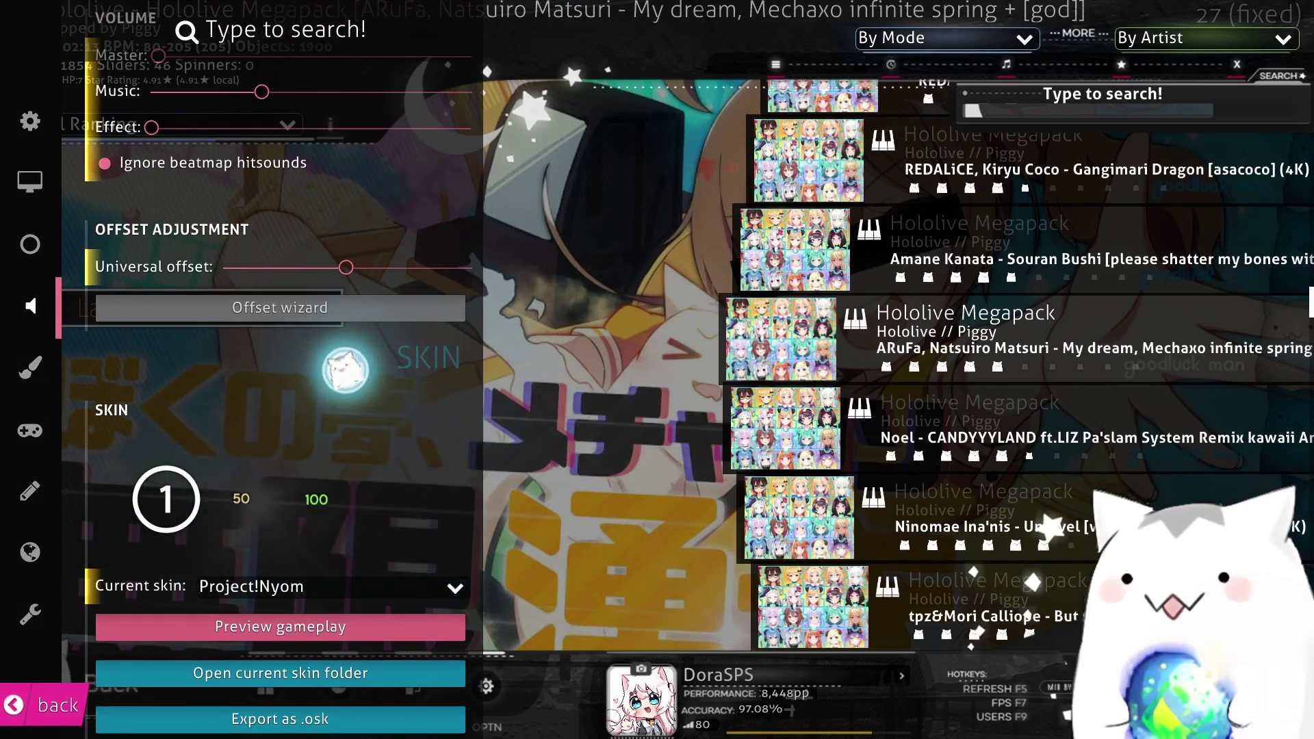
scroll(355, 379, "down", 3)
scroll(250, 462, "down", 5)
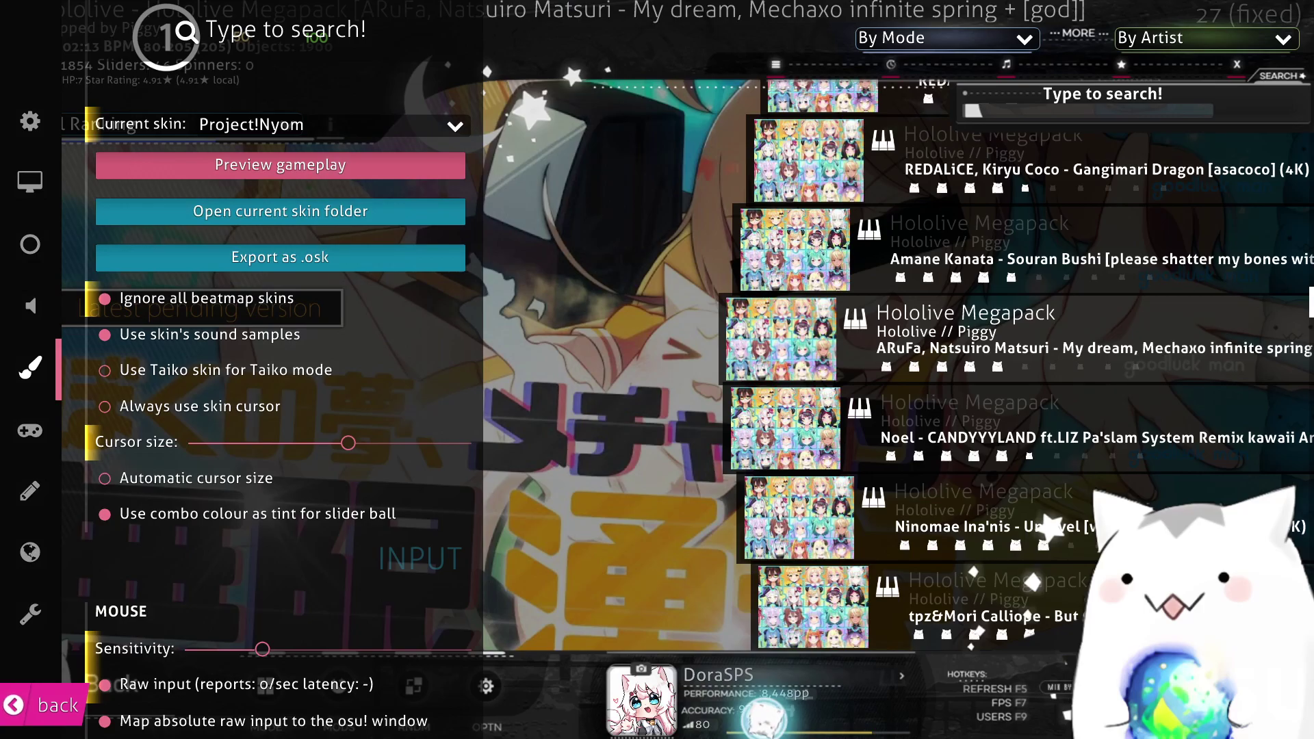
key("alt+Tab")
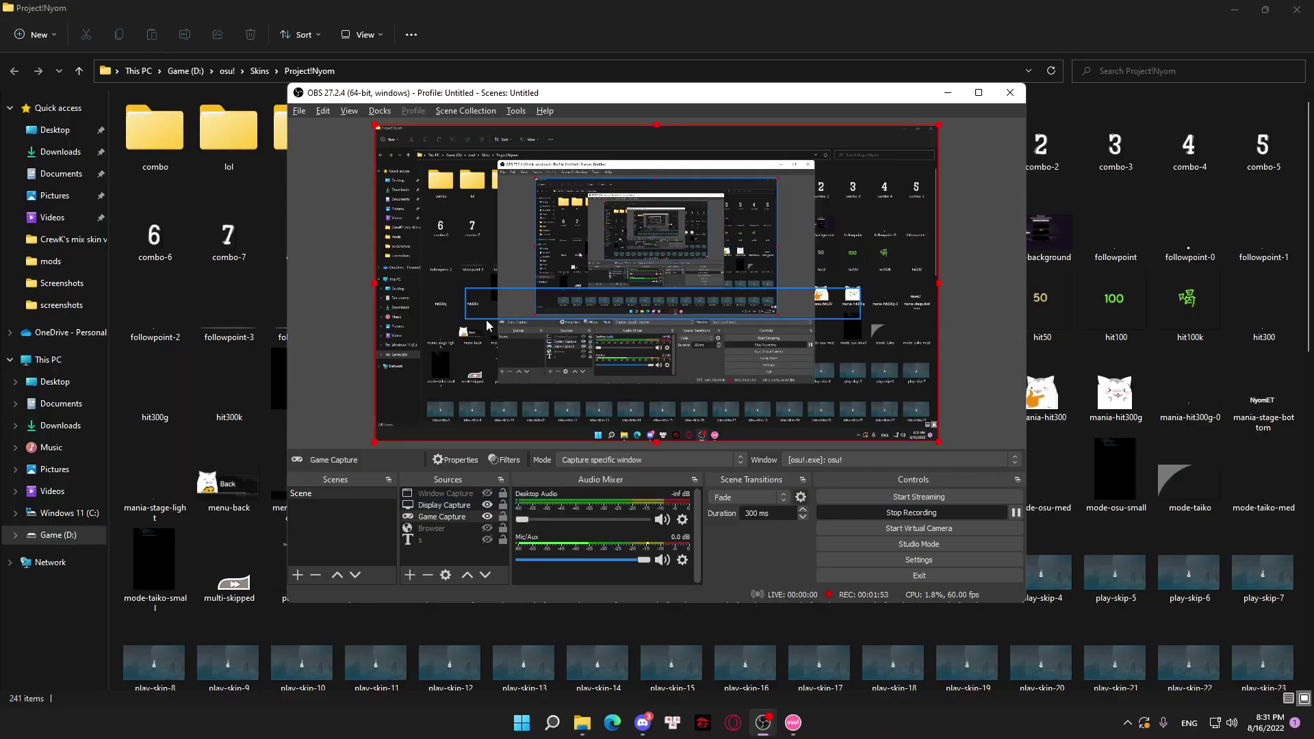
Step: Bring the Project!Nyom folder forward and search it for skin.ini
left_click(679, 6)
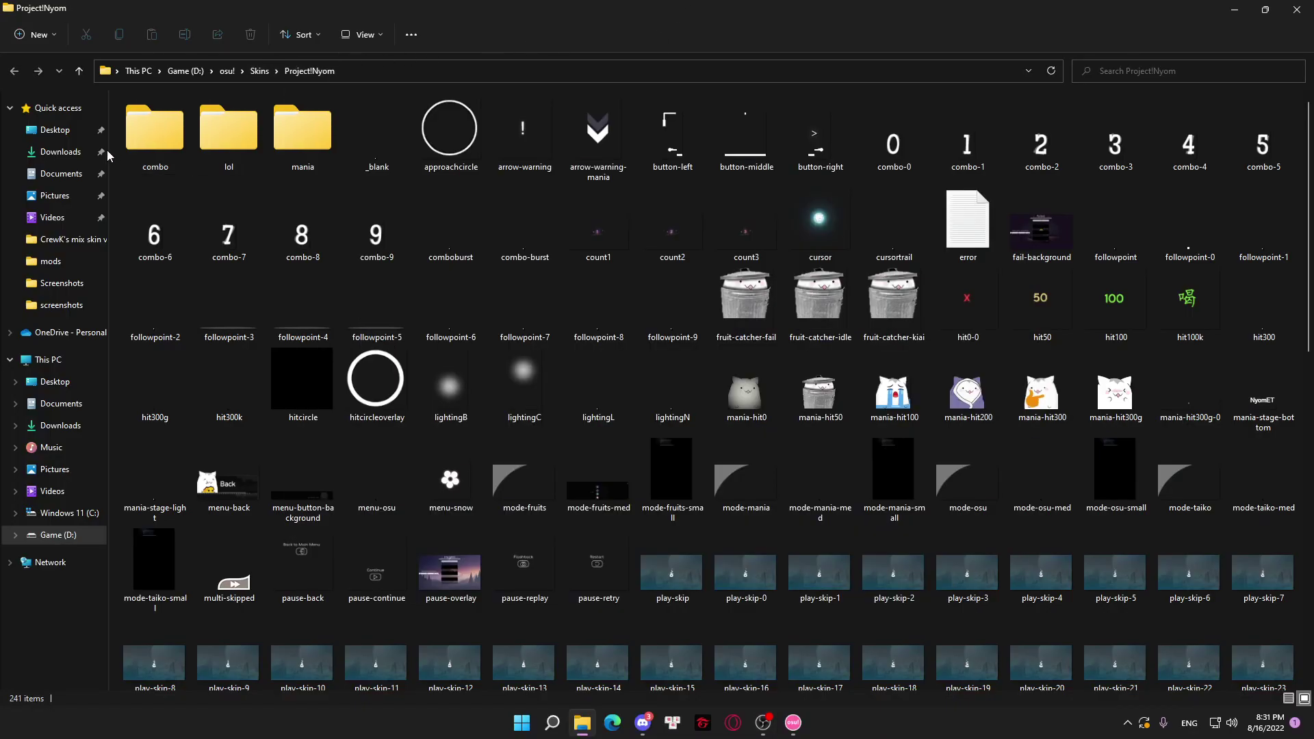
left_click_drag(114, 142, 1163, 581)
scroll(611, 410, "up", 5)
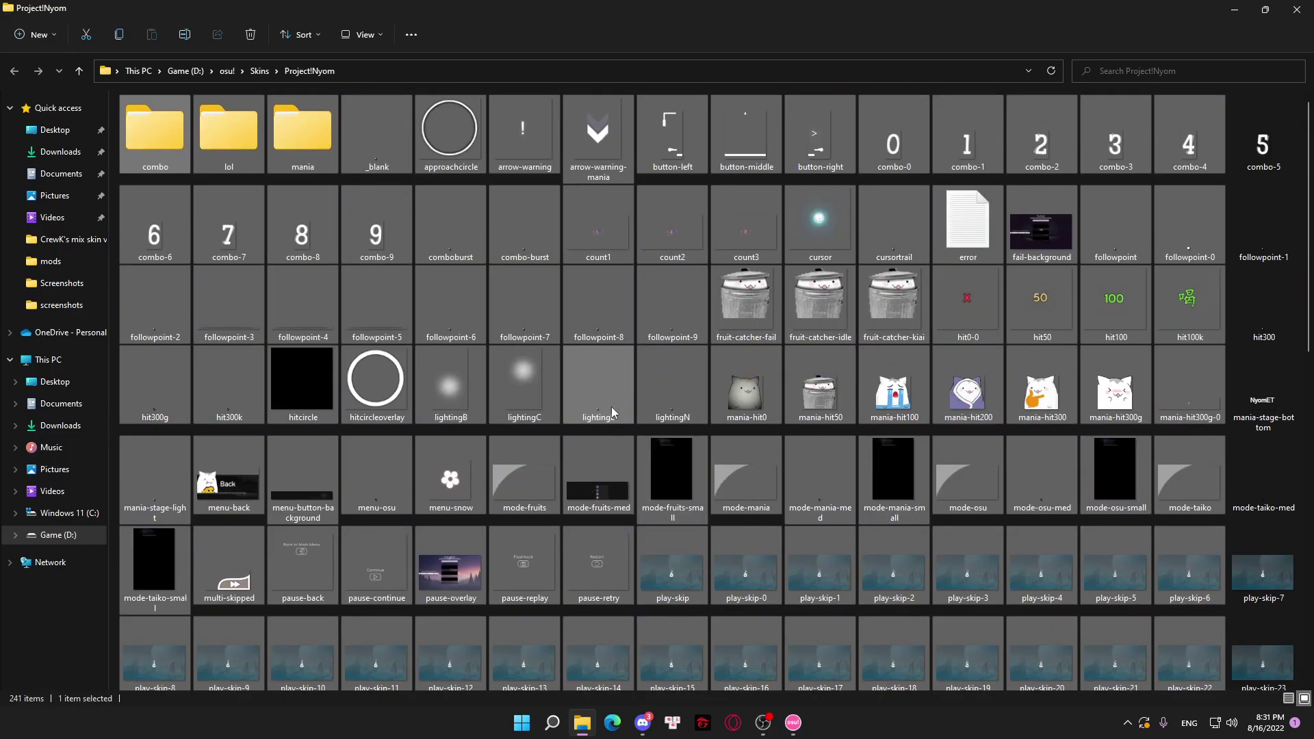
left_click(112, 142)
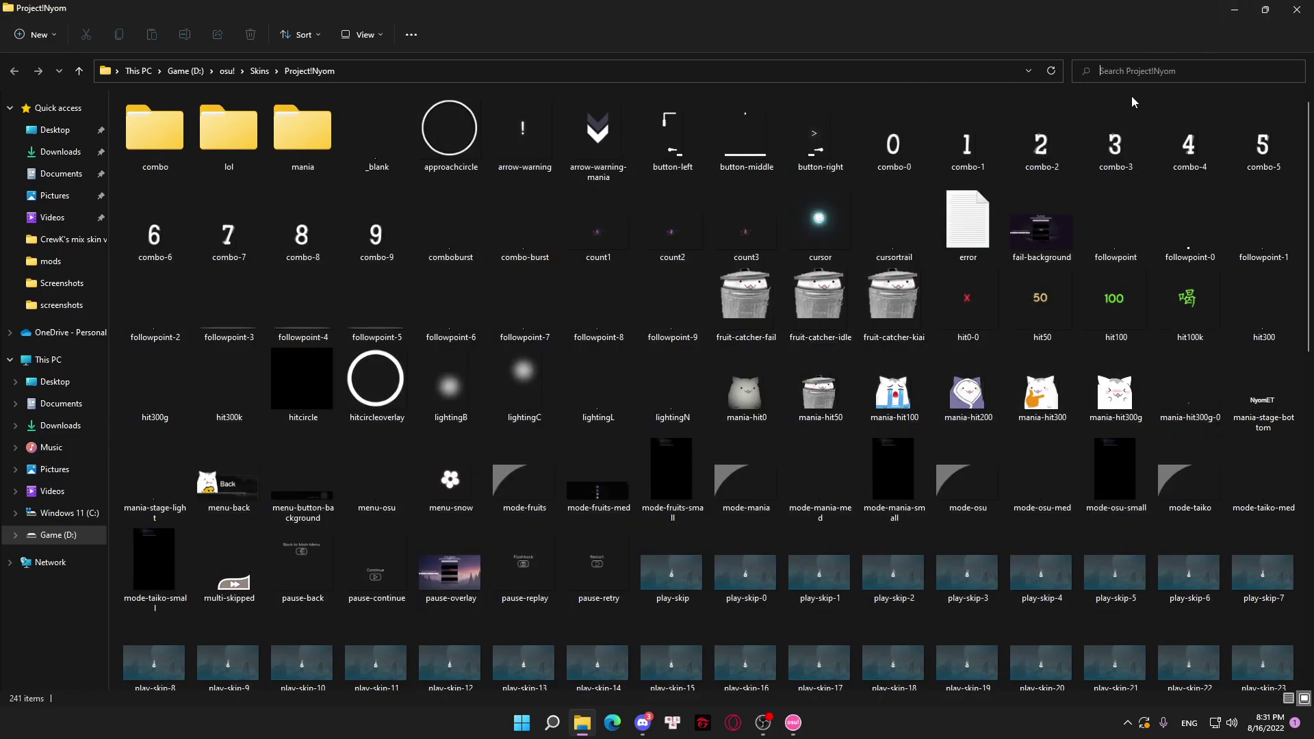
type("sk")
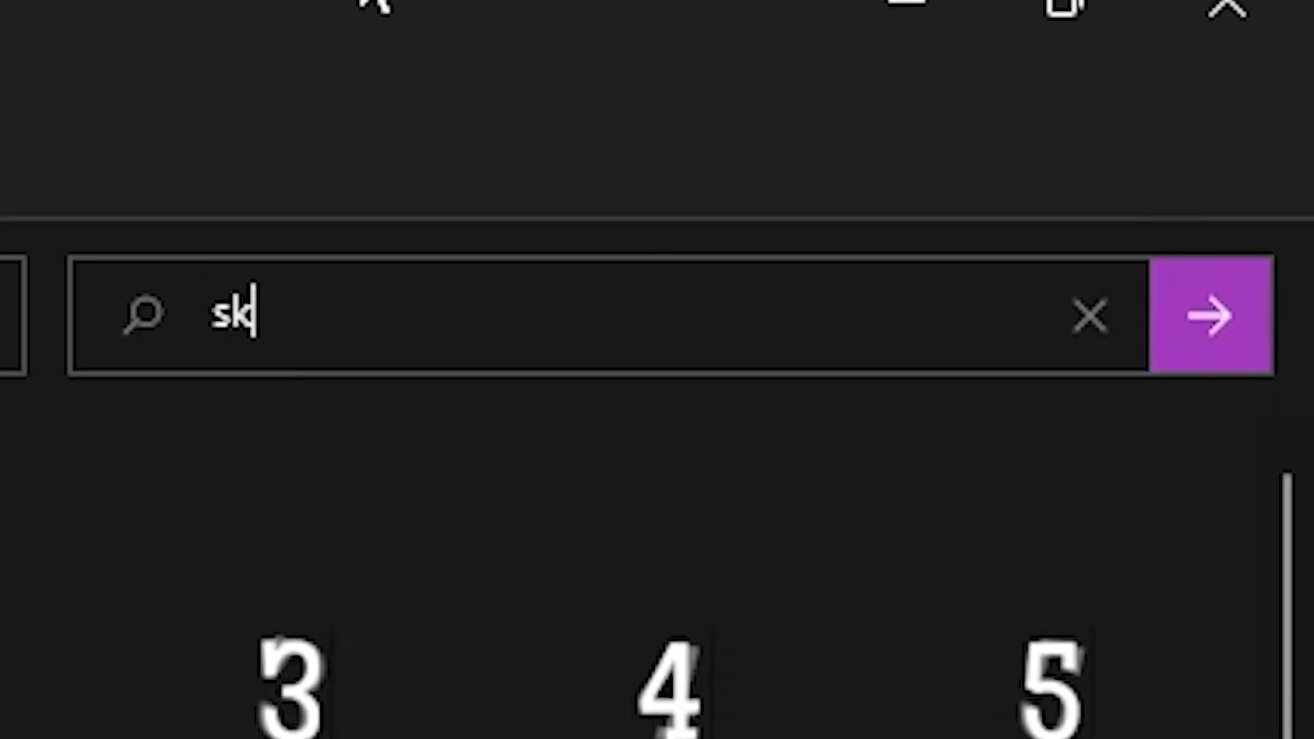
type("in.ini")
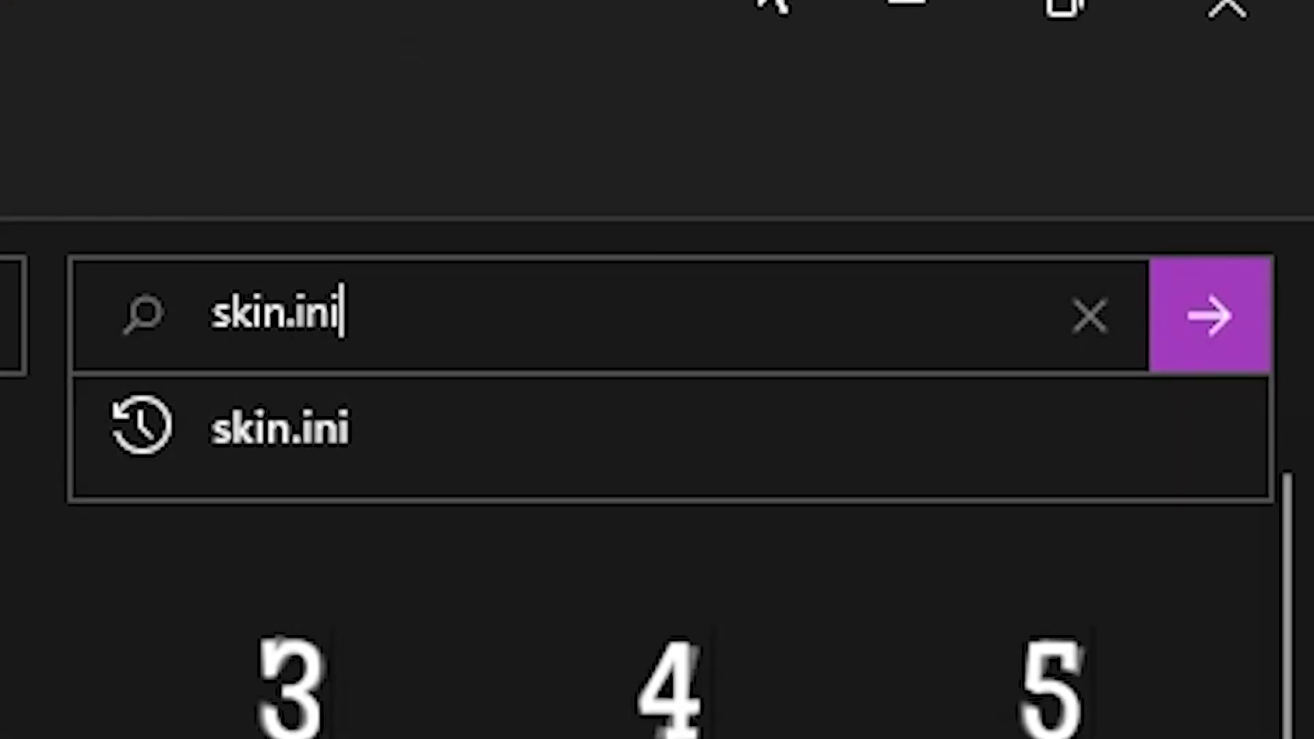
left_click(1225, 328)
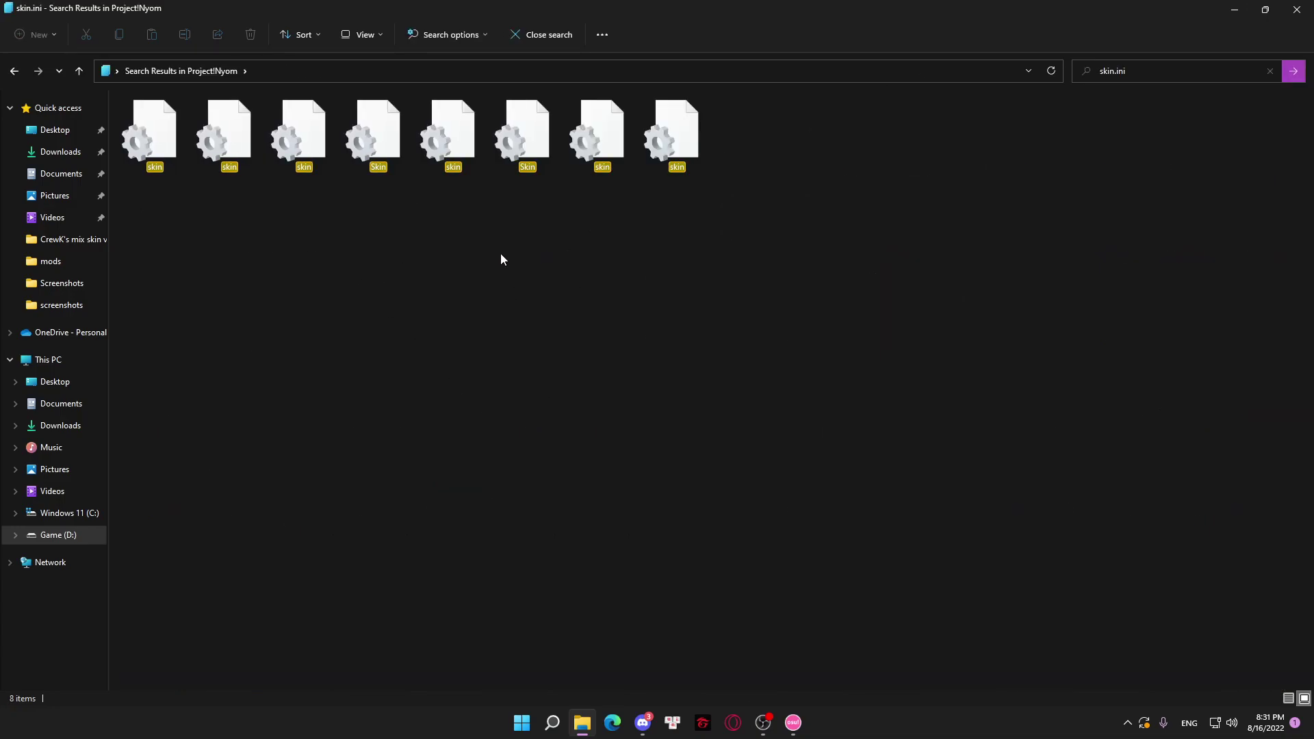
Step: Open the first skin.ini in Notepad and scroll down to the [Mania] Keys: 4 section
double_click(148, 178)
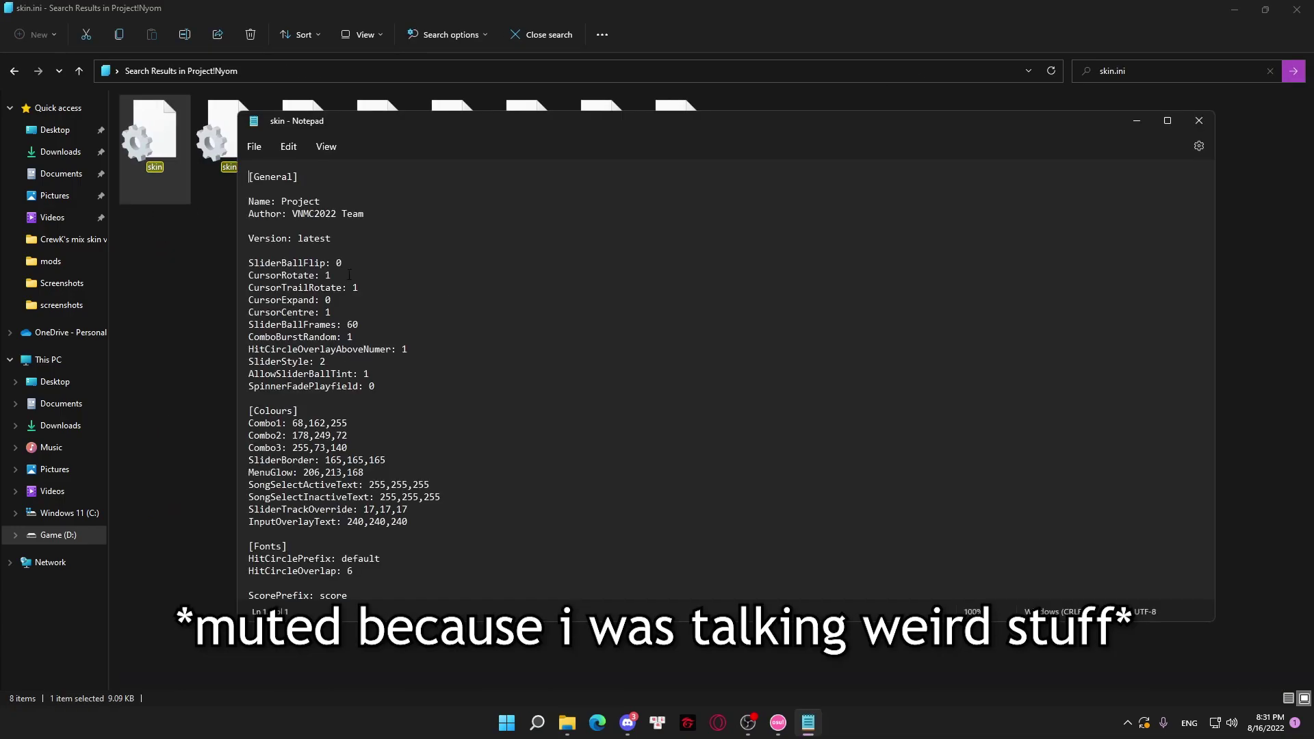
scroll(353, 303, "down", 9)
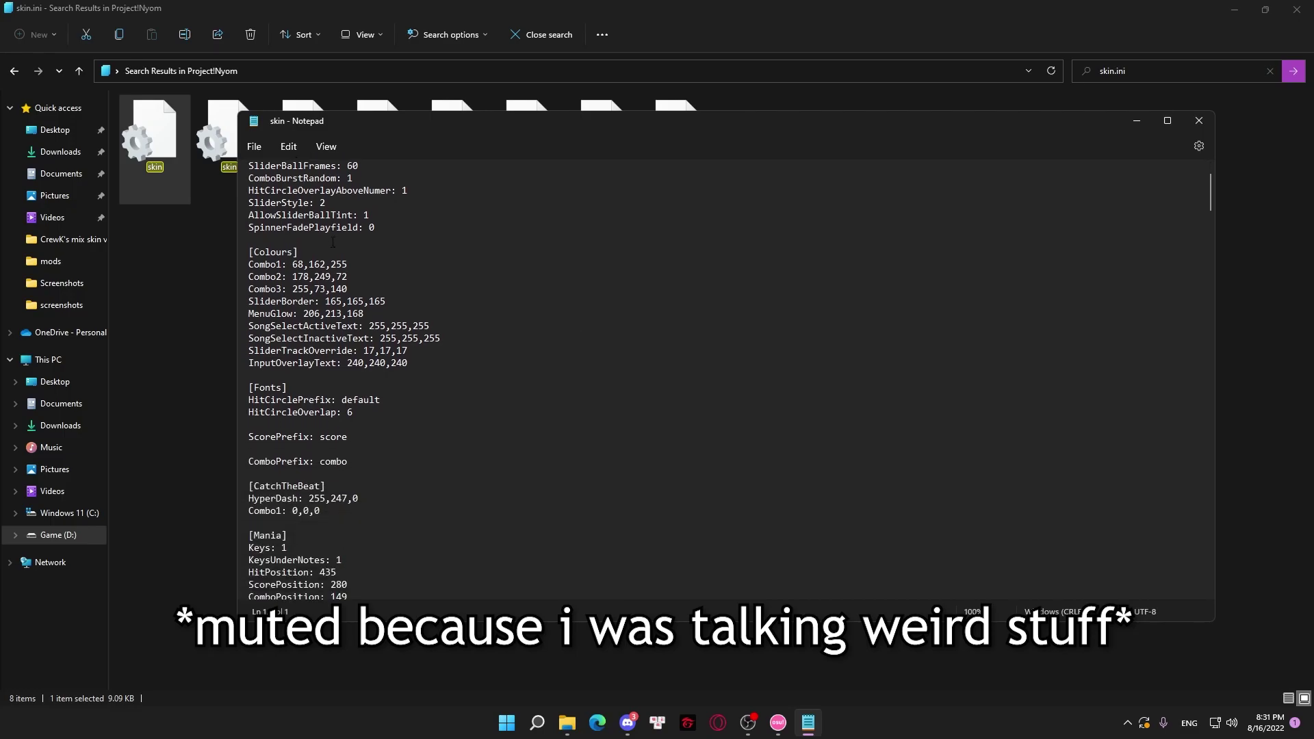
scroll(353, 303, "down", 8)
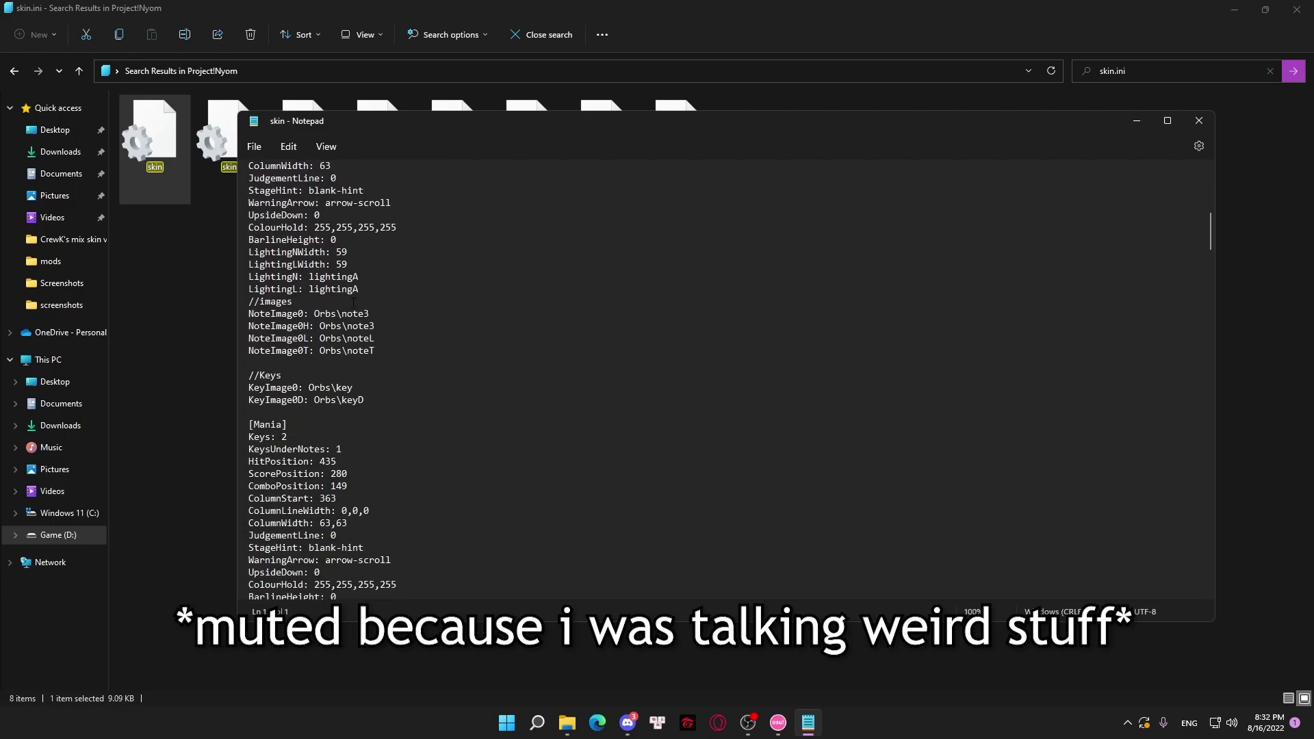
scroll(353, 303, "down", 13)
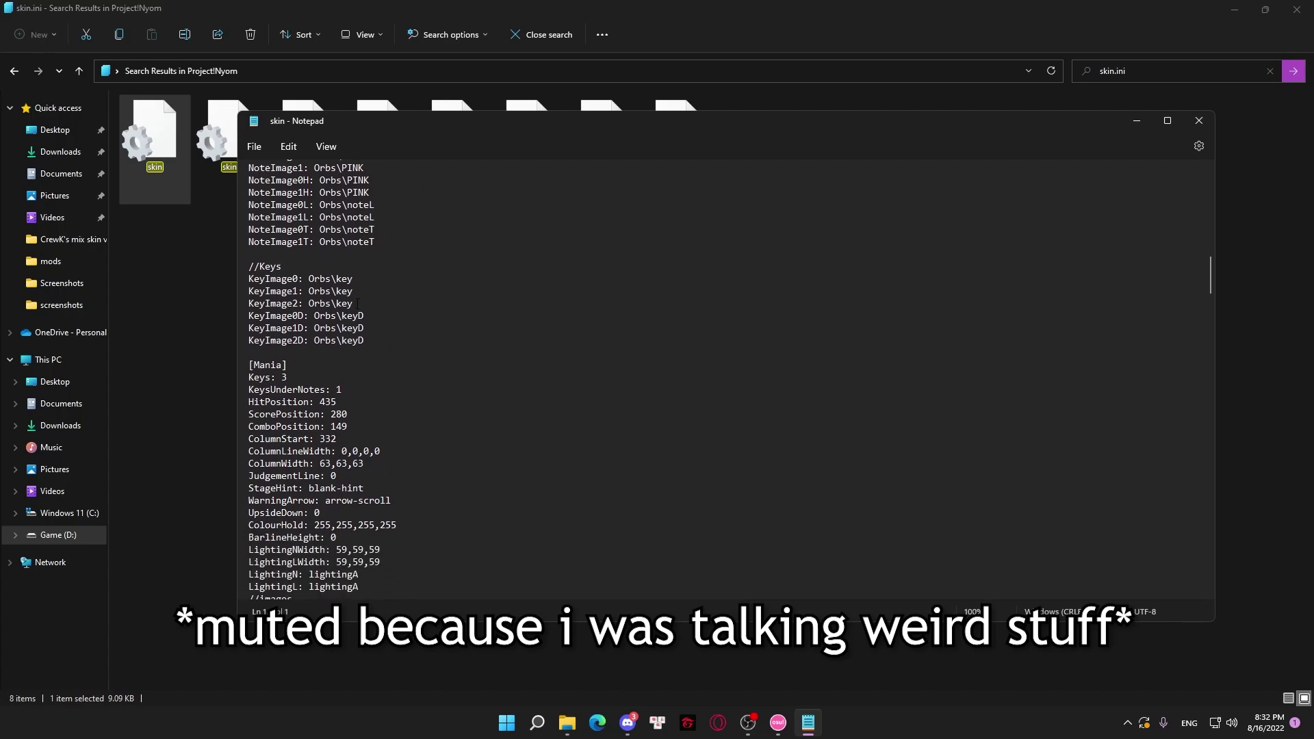
scroll(356, 304, "down", 14)
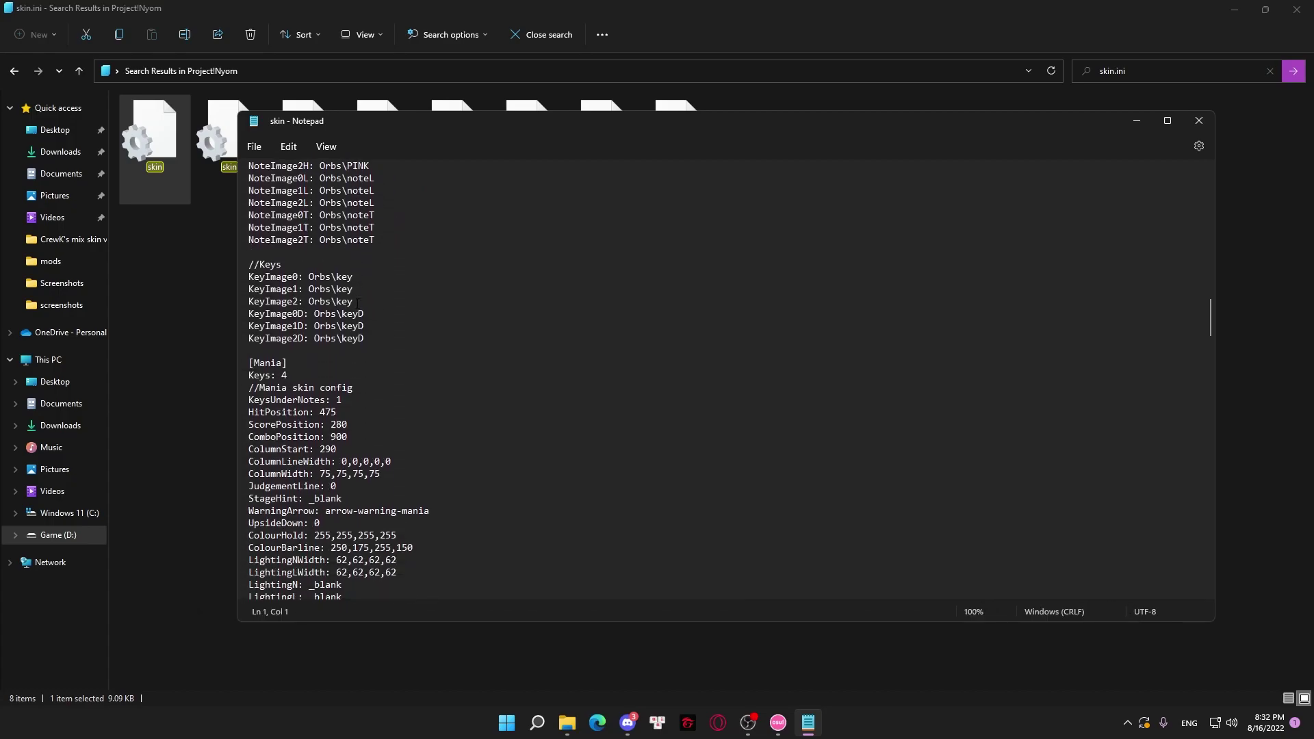
scroll(356, 303, "down", 2)
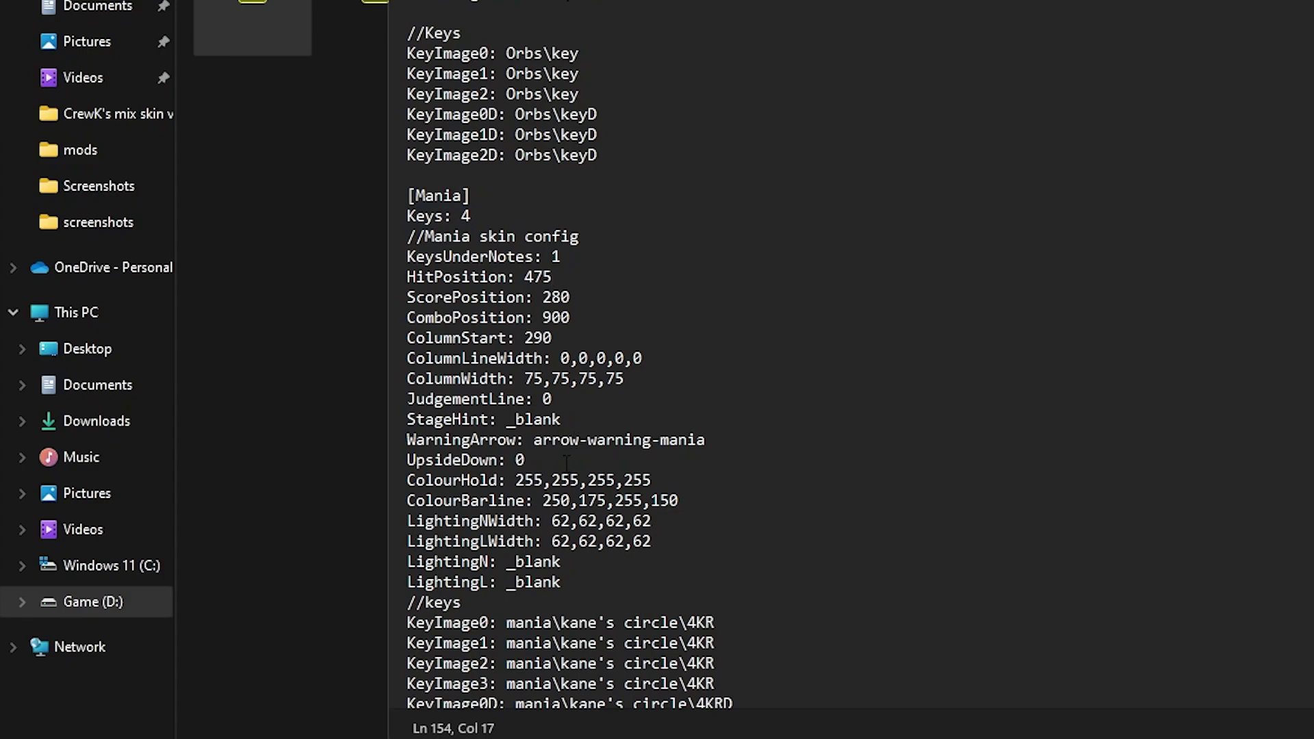
scroll(497, 214, "down", 1)
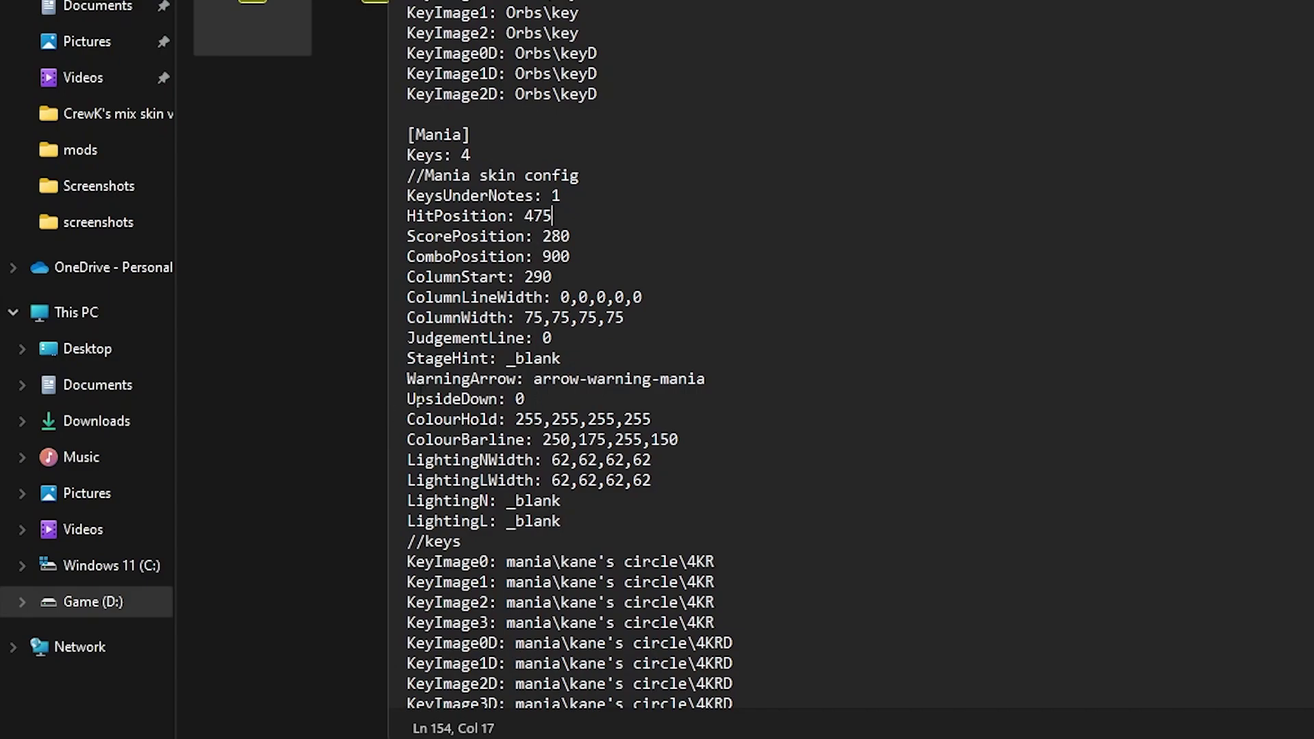
Step: Change the Keys: 4 UpsideDown value from 0 to 1, then close Notepad saving skin.ini
left_click_drag(406, 399, 429, 399)
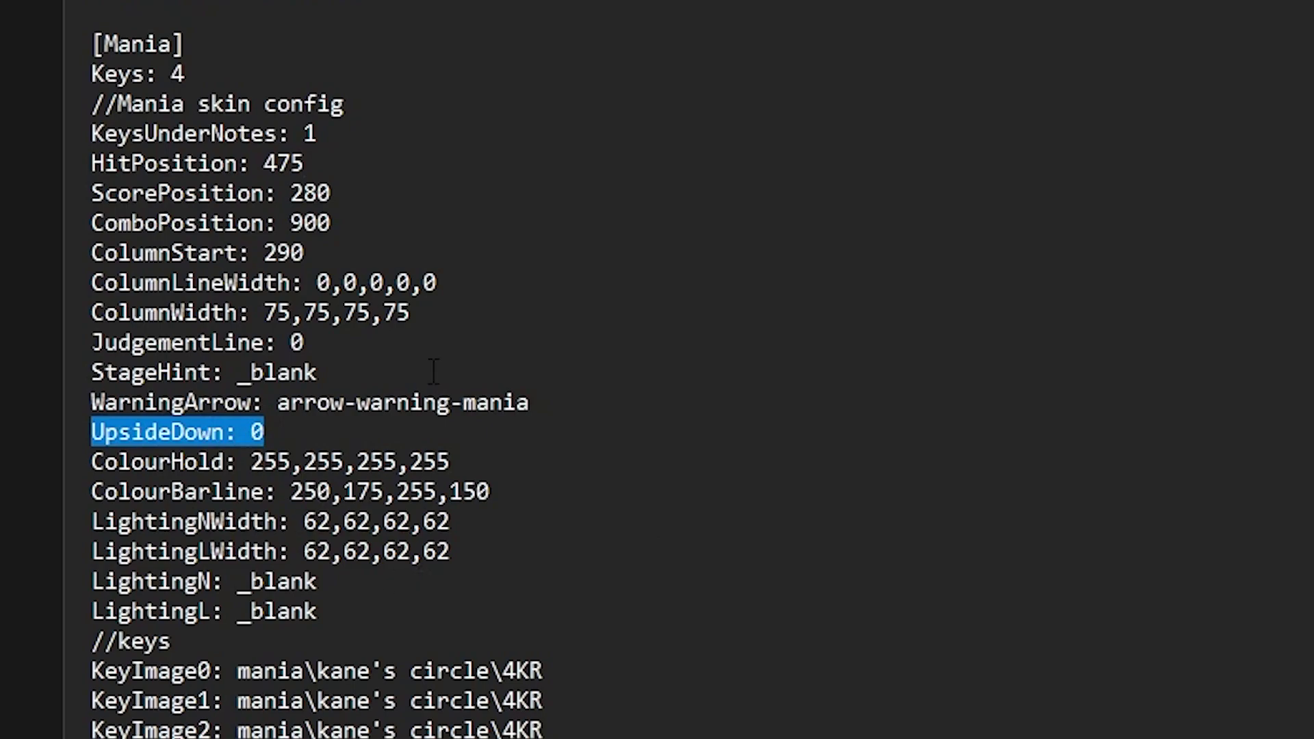
key("Return")
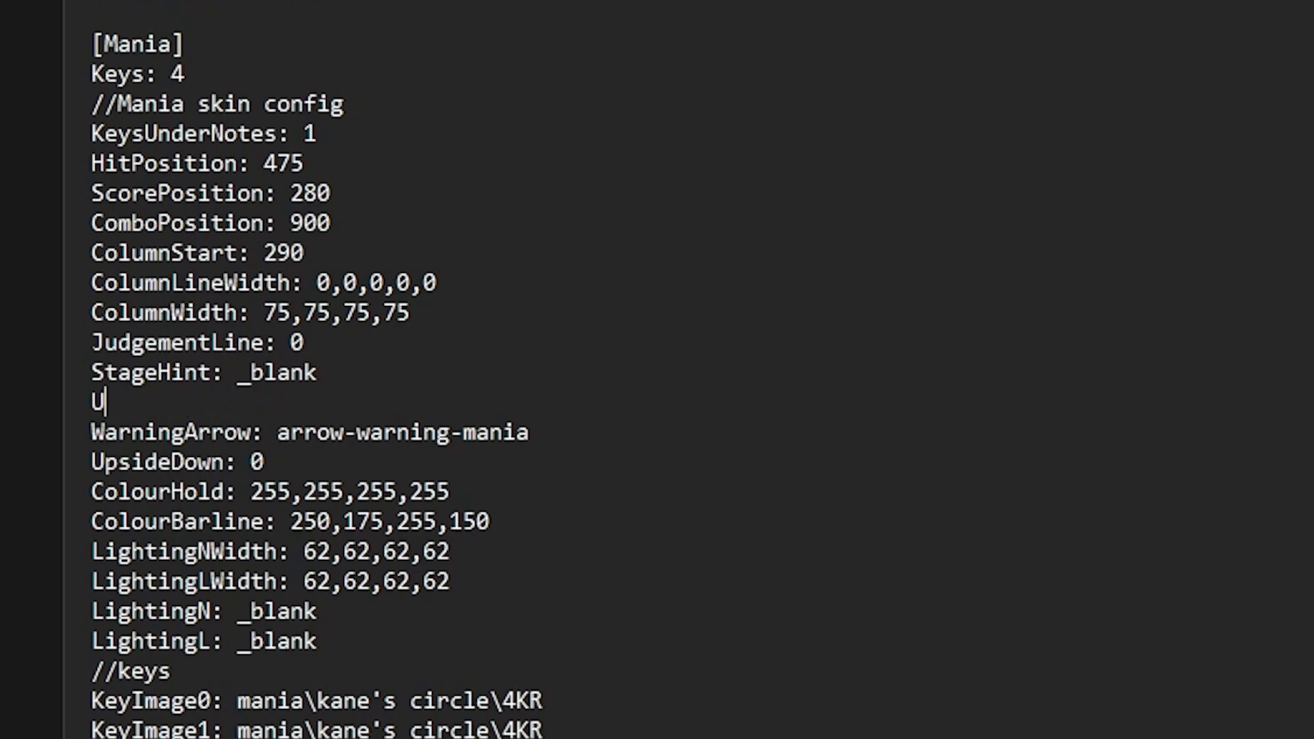
key("BackSpace")
key("BackSpace")
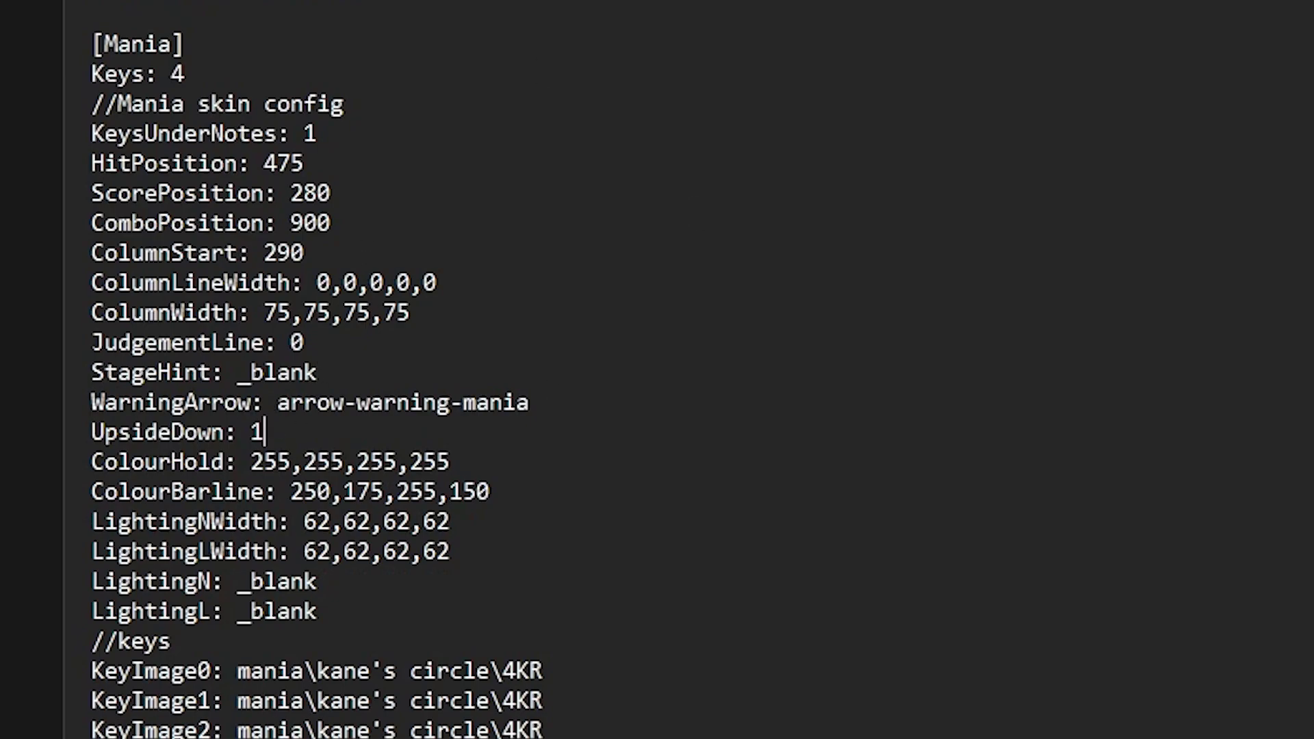
key("ctrl+w")
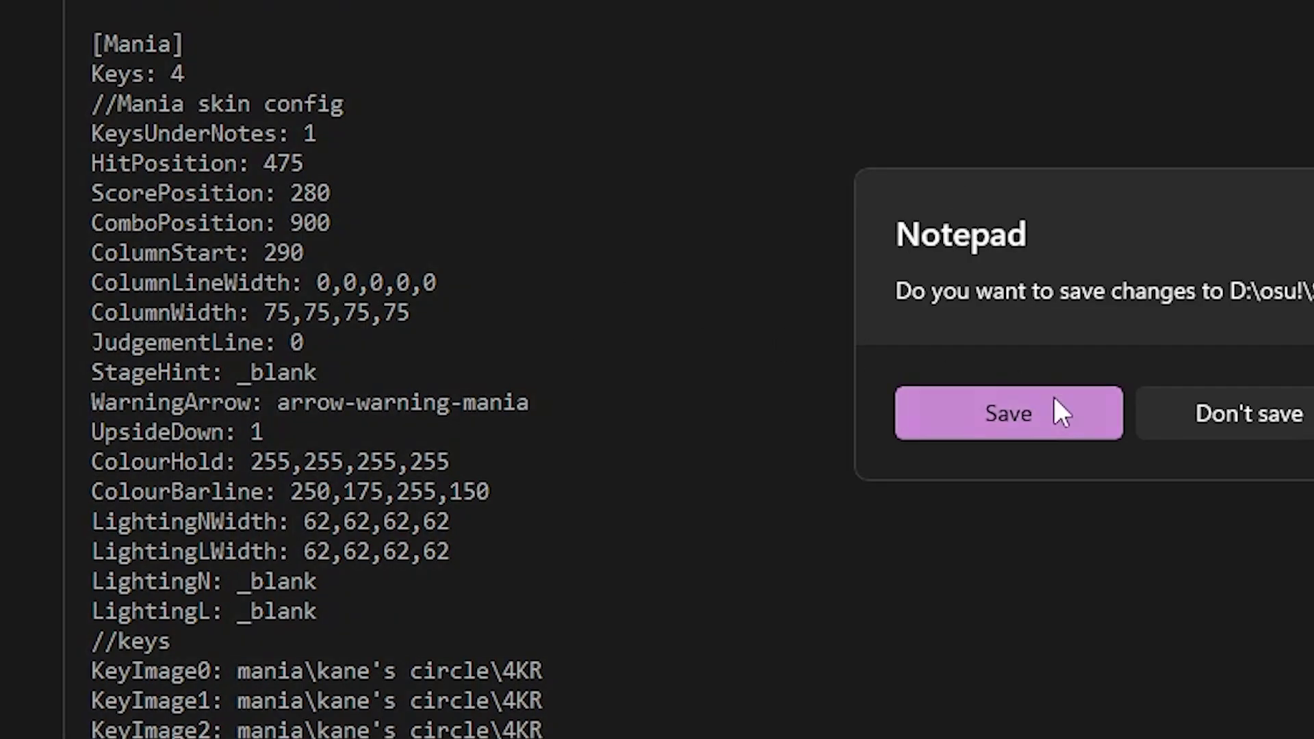
left_click(1054, 404)
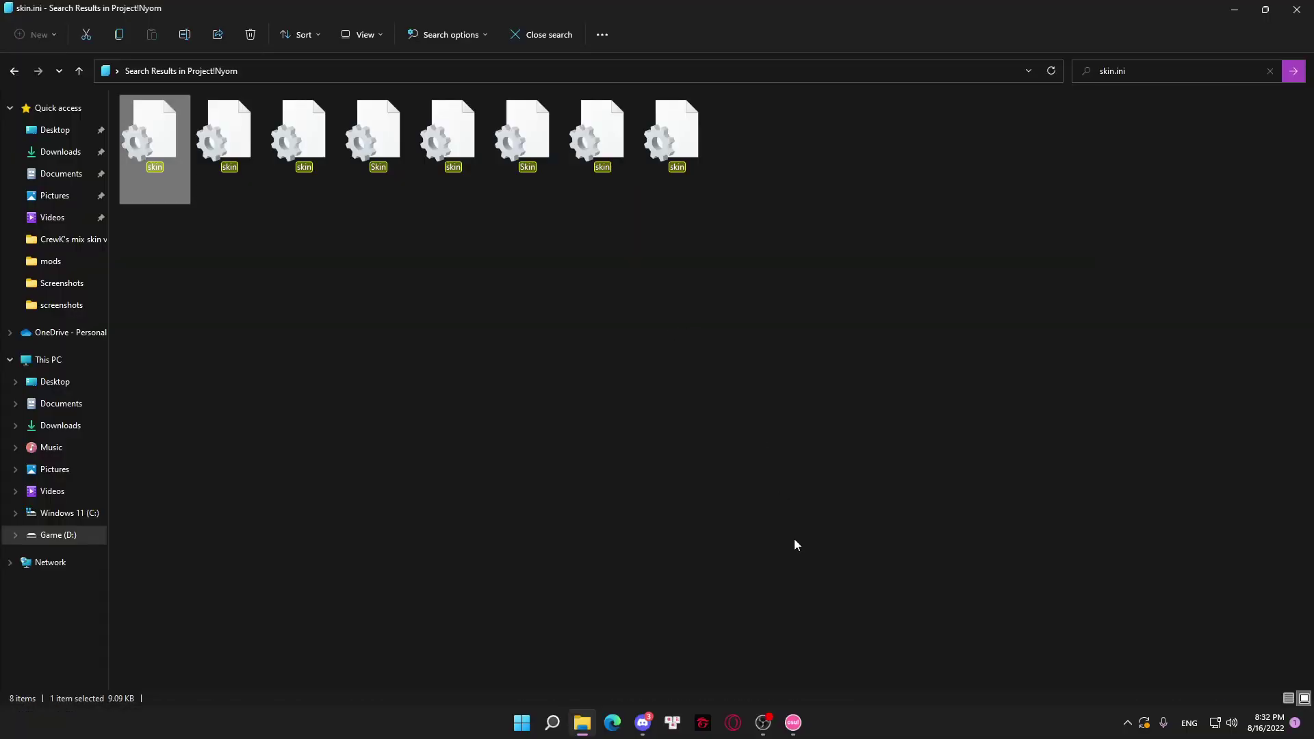
Step: Switch back to osu! and check the osu!mania layout settings in Options
left_click(793, 722)
key("ctrl+o")
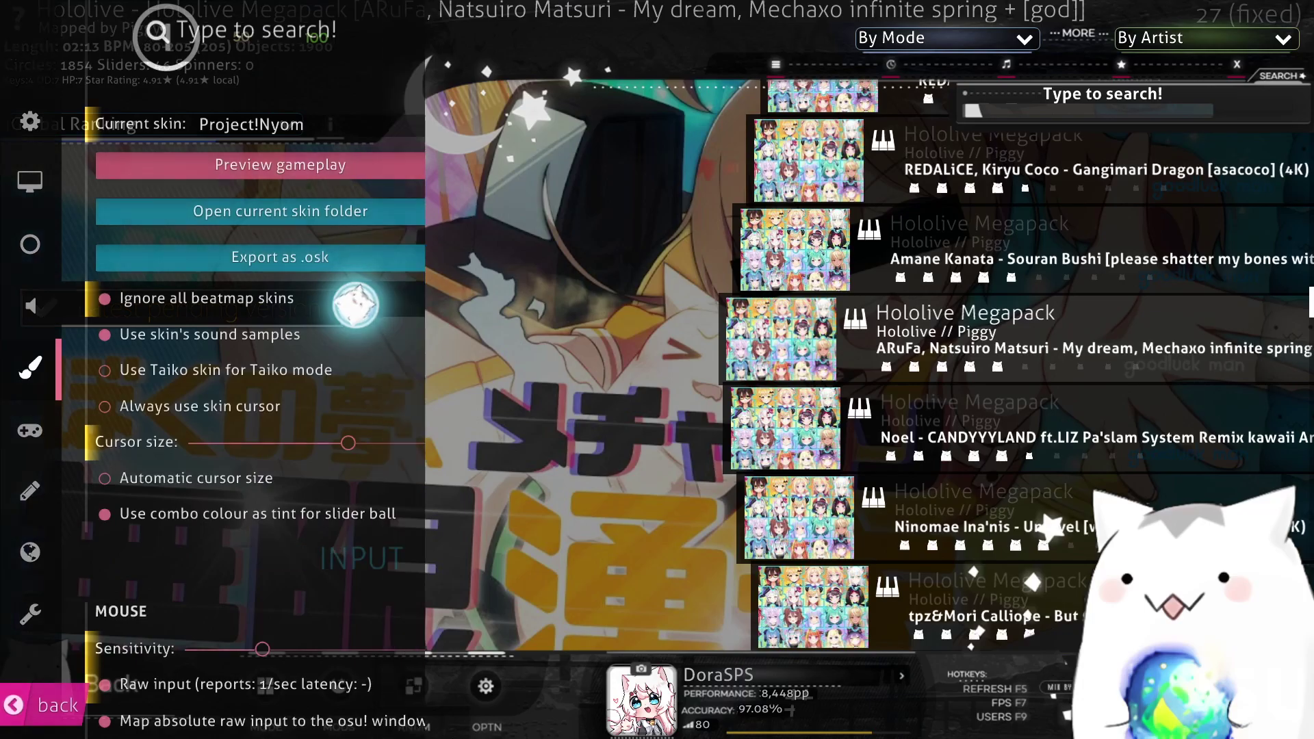
scroll(366, 225, "down", 5)
scroll(284, 285, "up", 5)
scroll(278, 357, "down", 6)
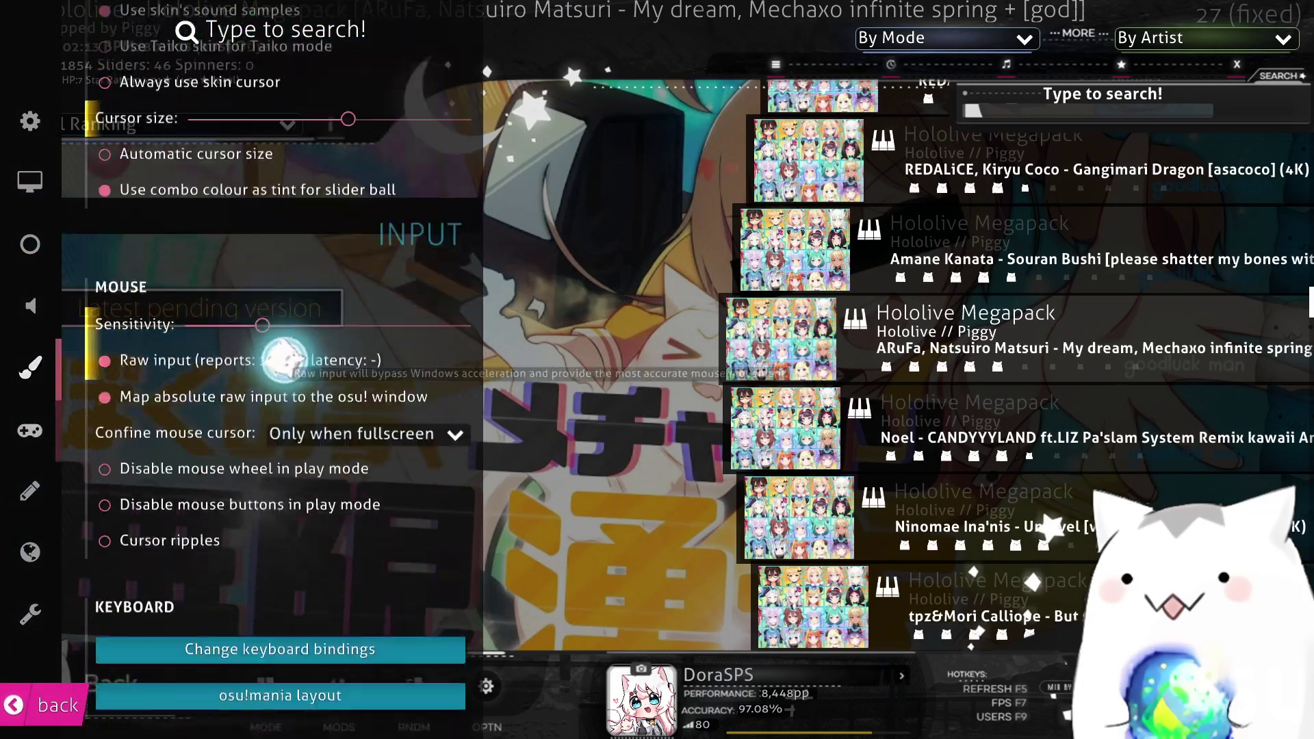
left_click(282, 523)
key("Escape")
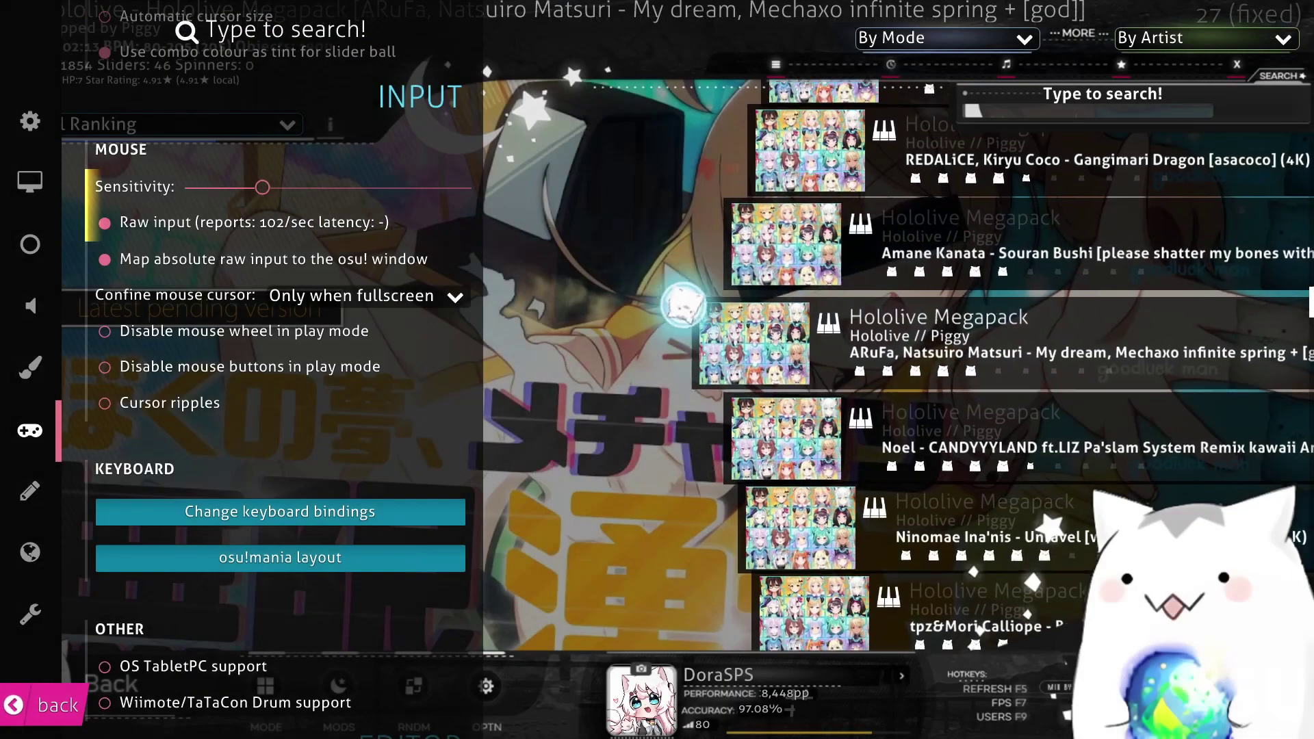
key("Escape")
Step: Reload the skin with Ctrl+Alt+Shift+S and start the selected Hololive Megapack map
key("ctrl+o")
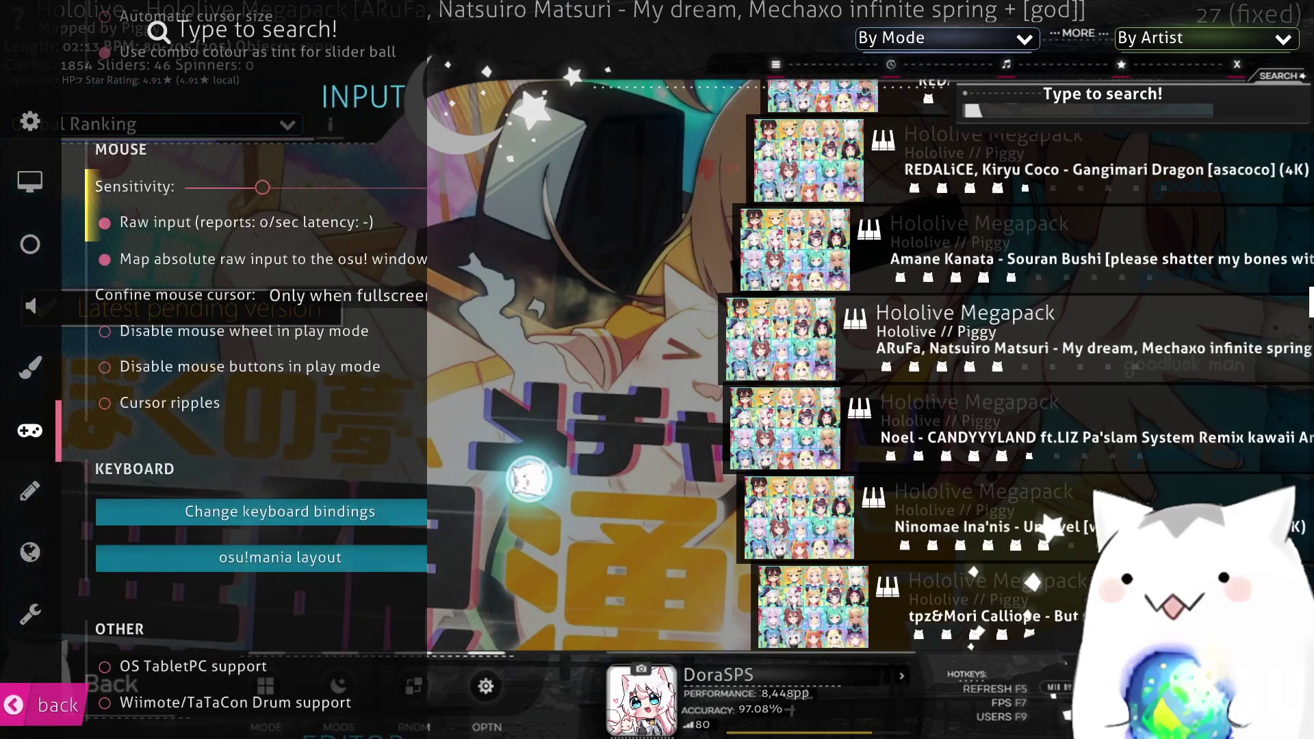
key("ctrl+alt+shift+s")
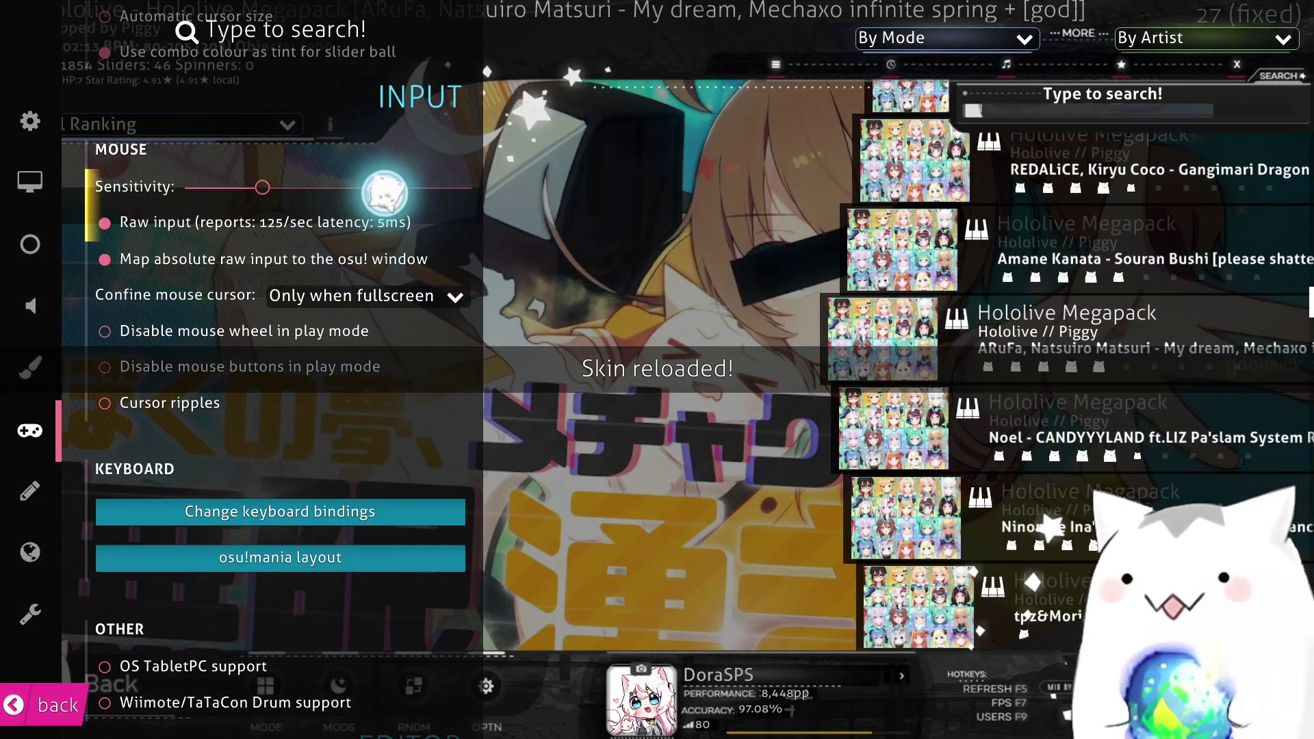
left_click(925, 299)
left_click(917, 321)
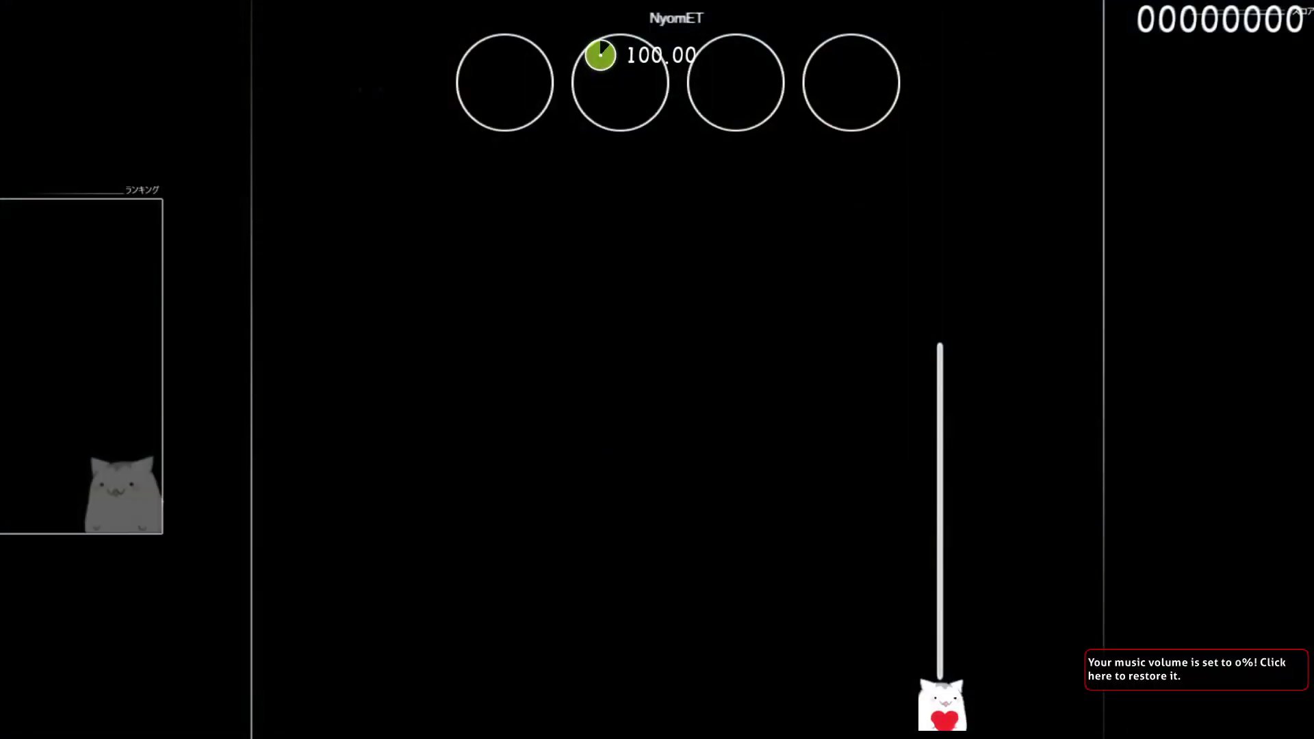
Step: Hit a few notes on the upside-down 4K playfield, pause, resume, then quit to song select
key("d+k")
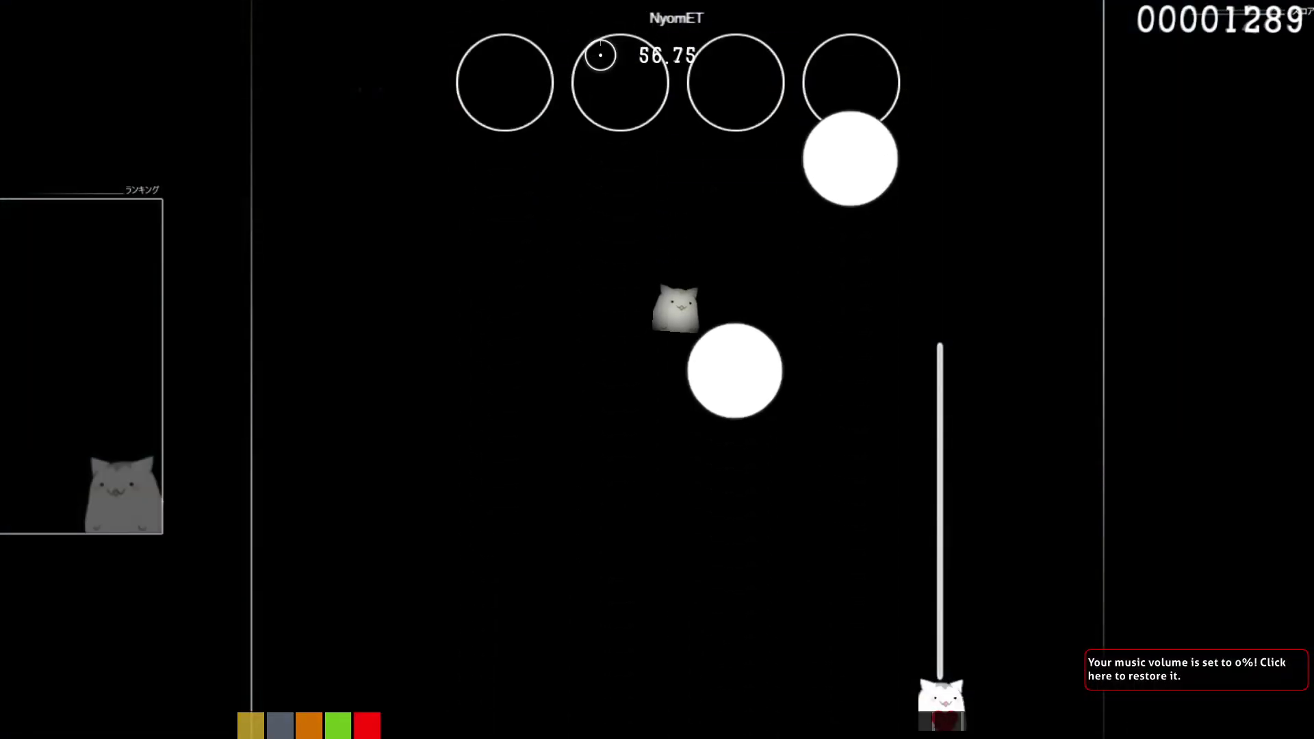
key("Escape")
key("Escape")
key("Escape")
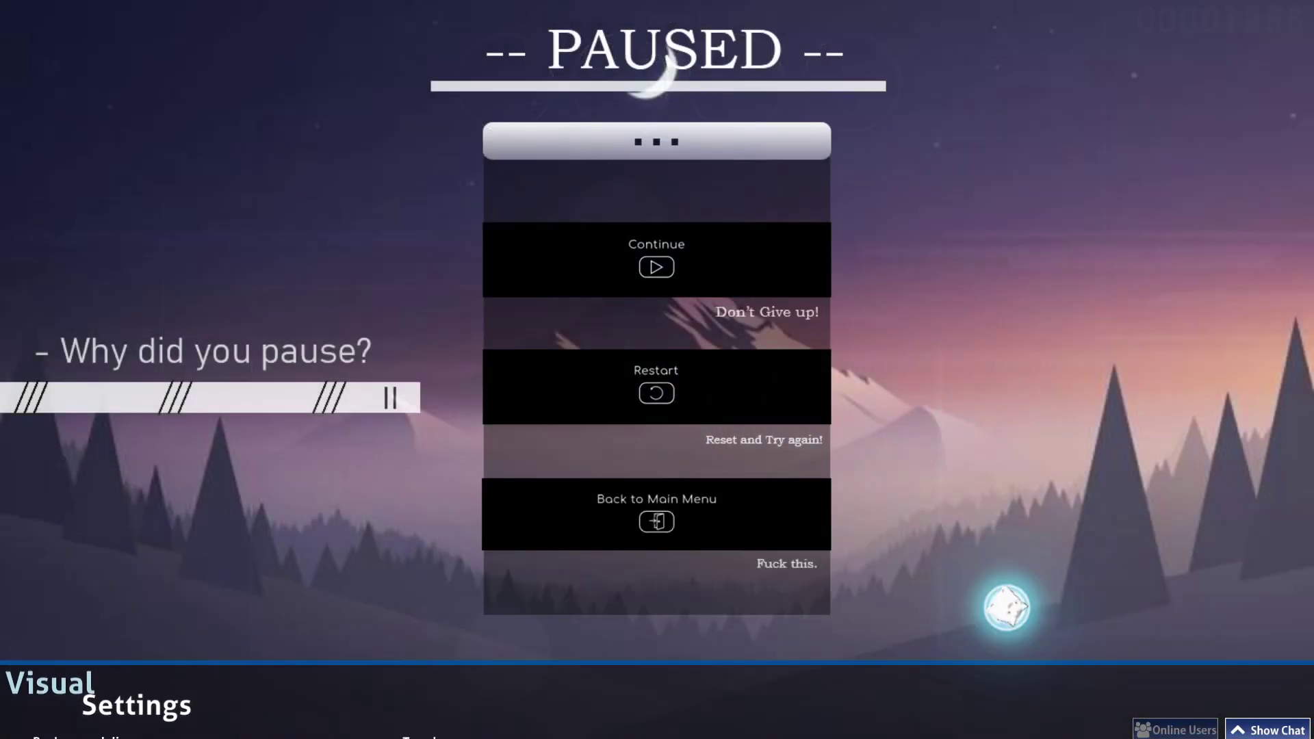
key("Escape")
key("Escape")
left_click(658, 535)
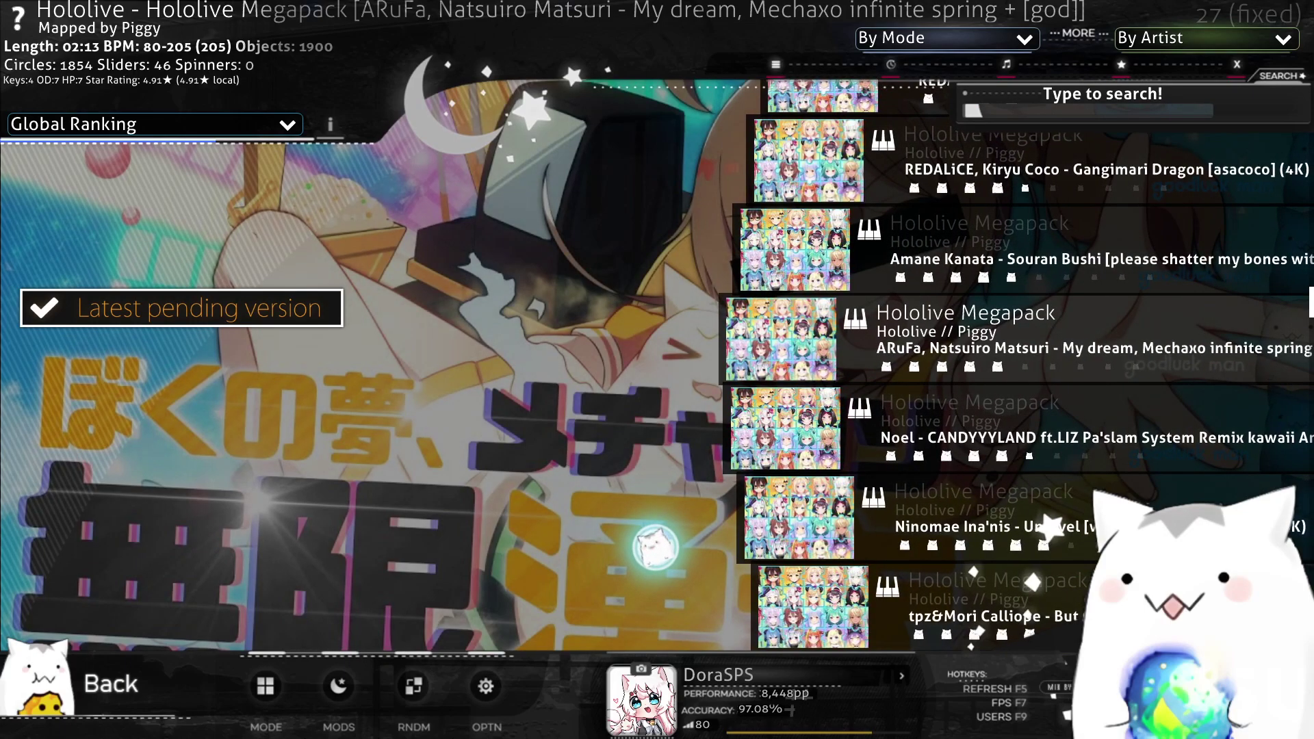
Step: Return from song select to the osu! main menu and minimize File Explorer
left_click(151, 715)
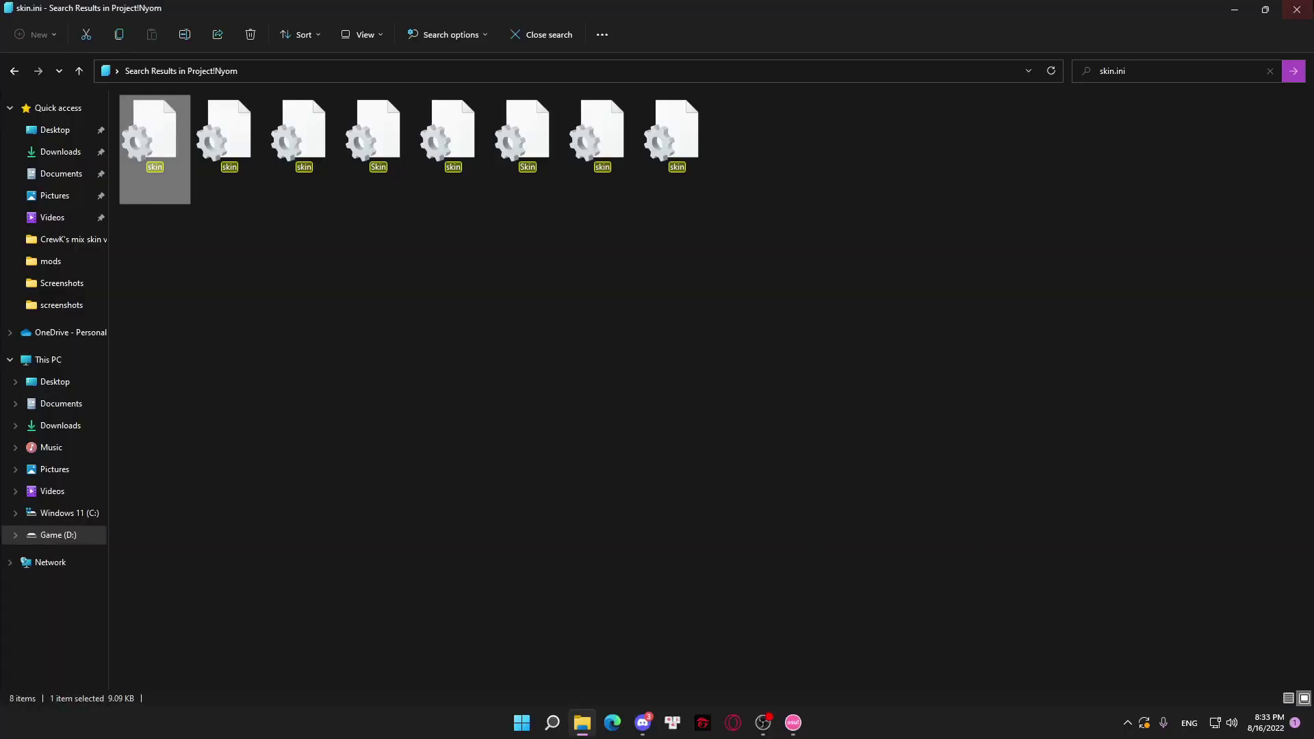
left_click(1233, 10)
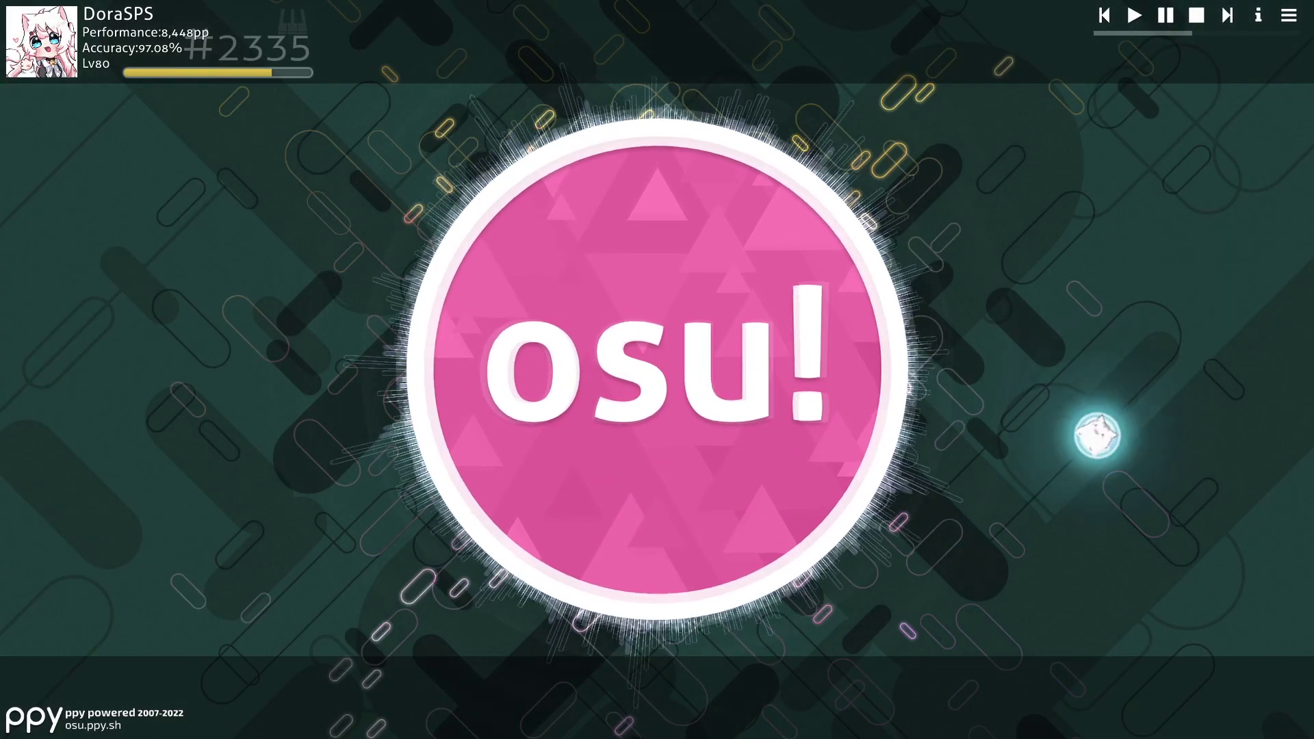